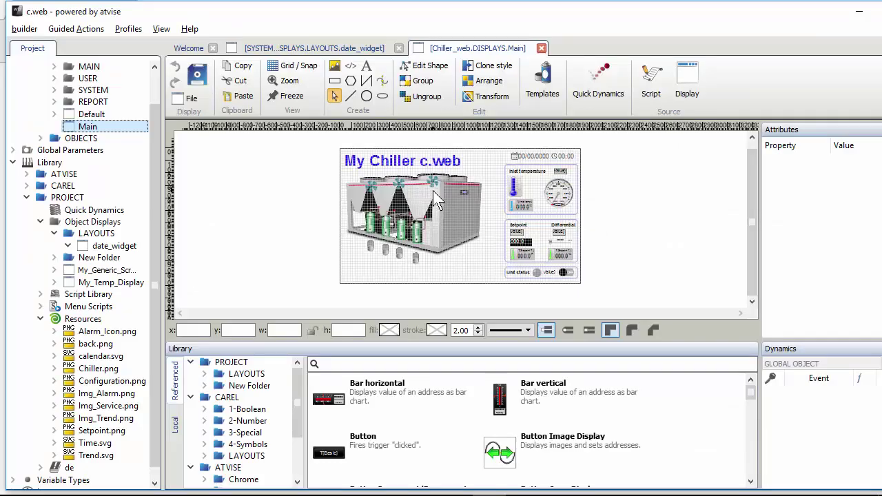
Wrap the title text so it reads T{My Chiller c.web}.
scroll(433, 190, "up", 2)
scroll(433, 191, "up", 1)
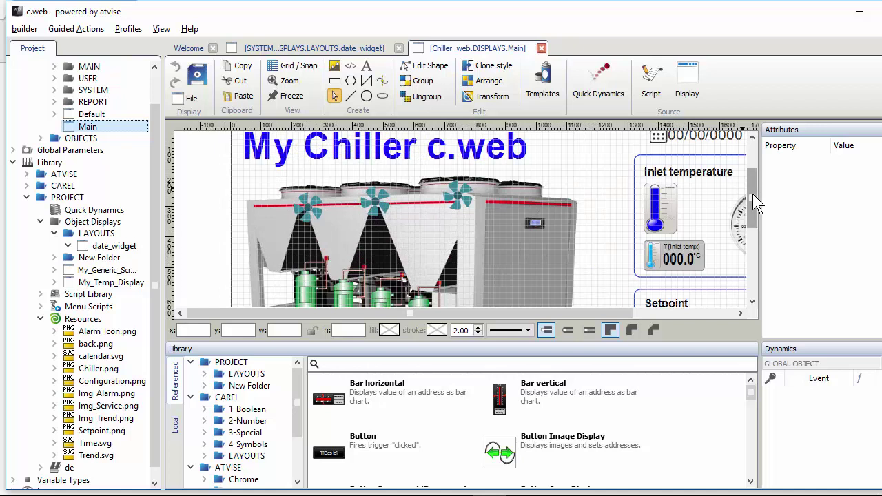
scroll(355, 176, "up", 2)
double_click(358, 196)
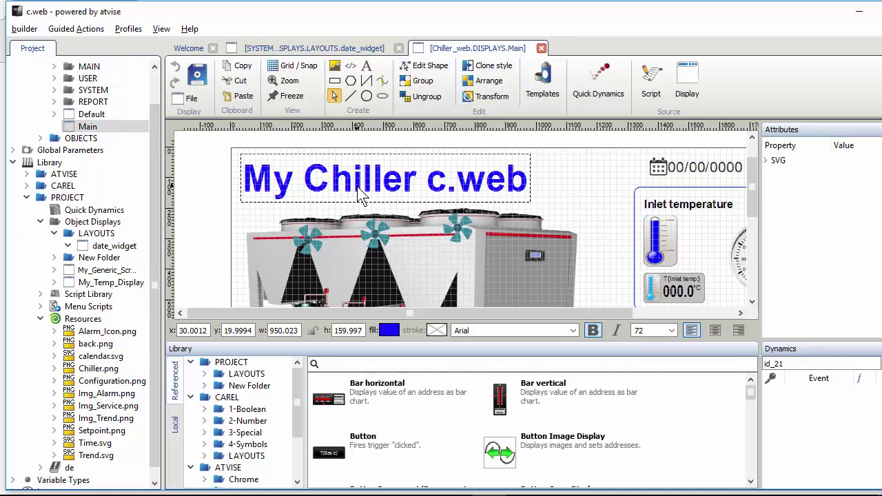
key("Home")
type("T")
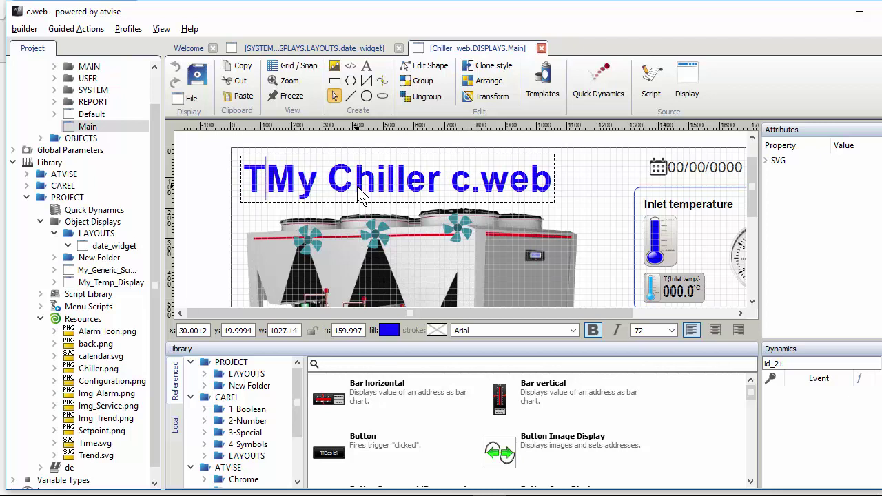
type("{")
key("End")
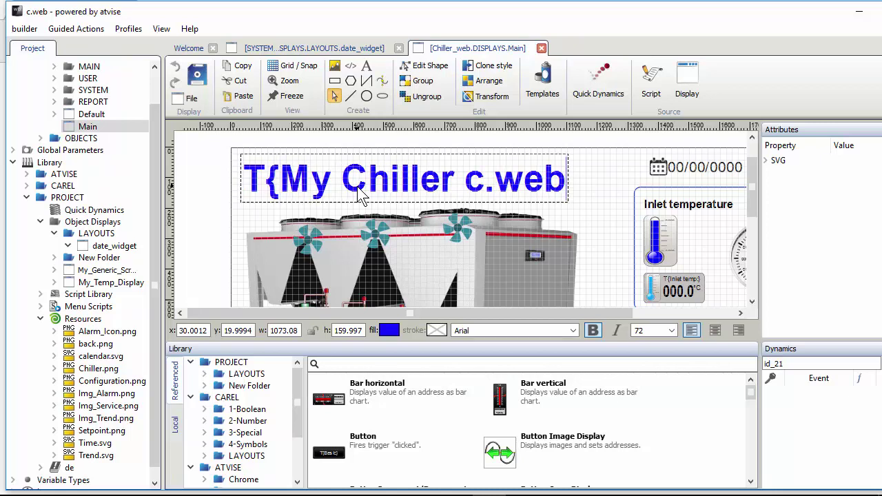
type("}")
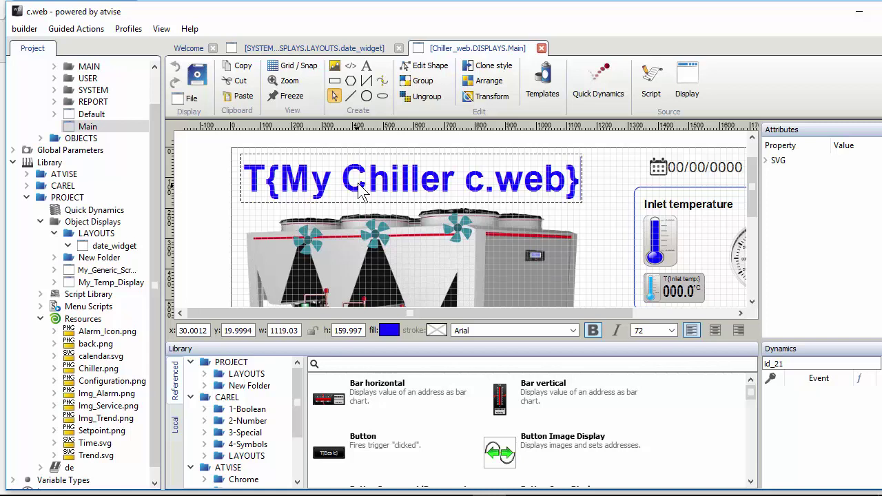
Wrap the Inlet temperature label so it reads T{Inlet temperature}.
left_click(660, 209)
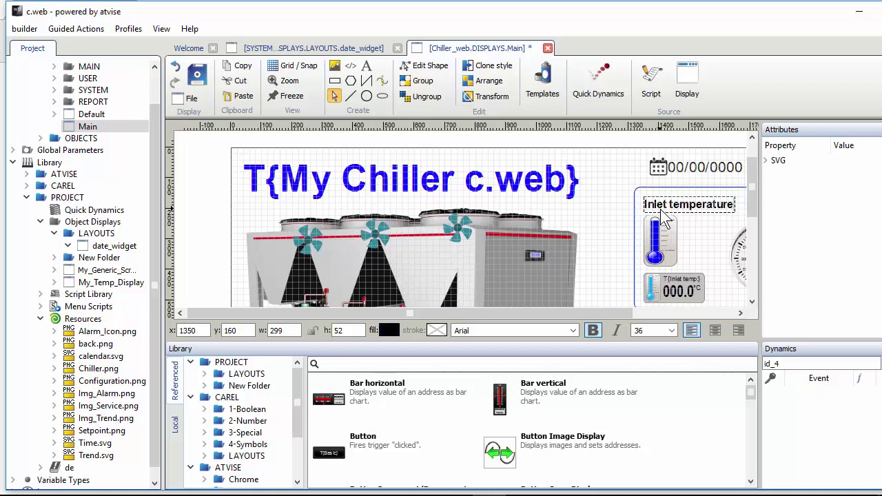
type("T")
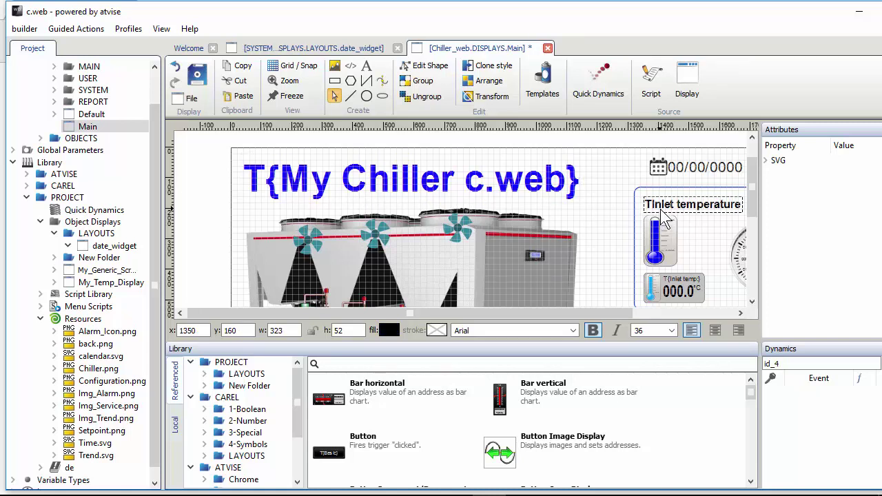
type("{")
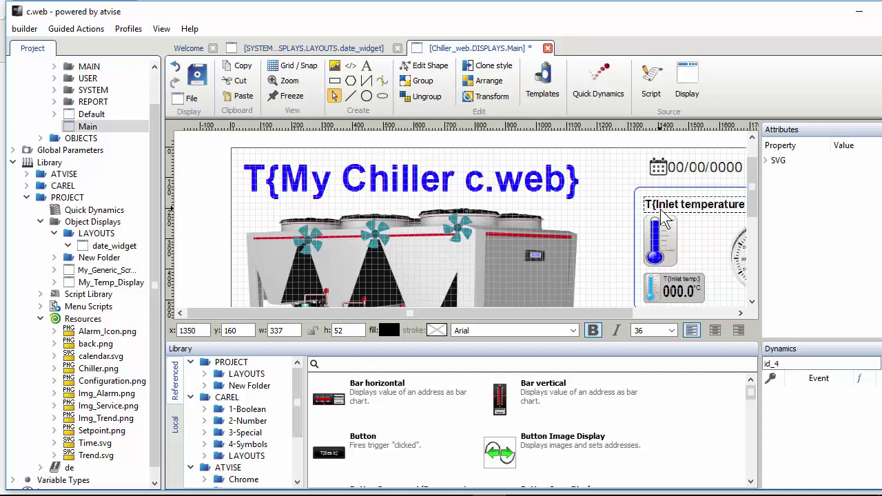
scroll(620, 313, "right", 3)
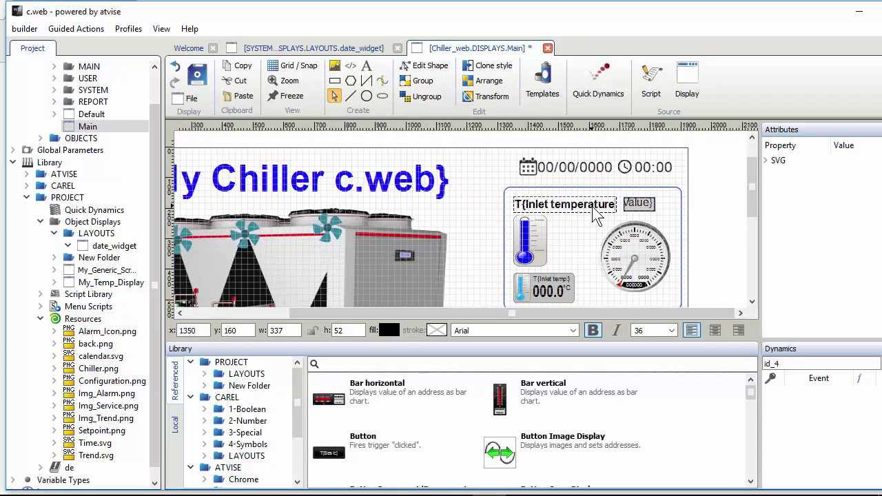
type("}")
left_click_drag(753, 206, 752, 258)
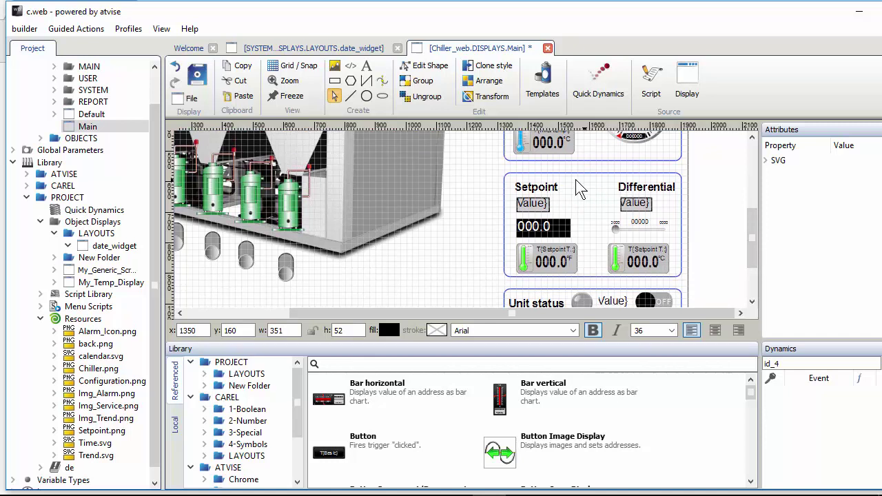
Wrap the Differential label as T{Differential} and nudge it slightly left.
left_click(622, 187)
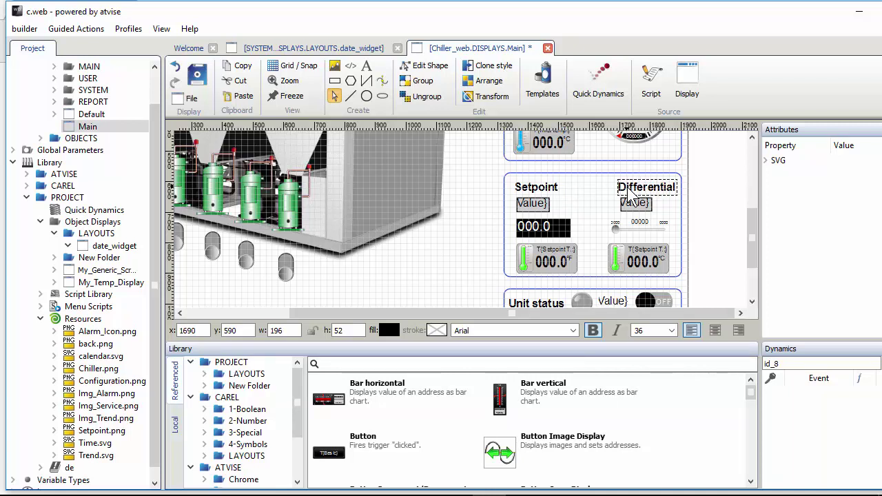
type("T(")
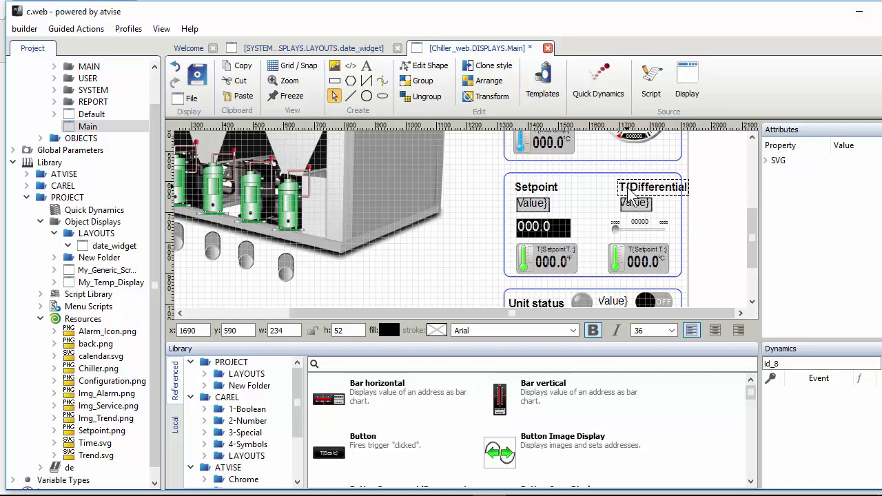
scroll(628, 192, "down", 2)
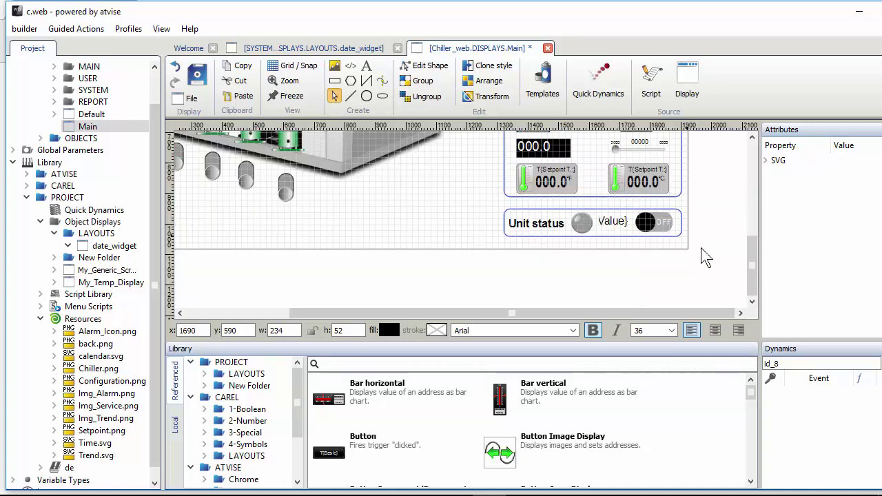
left_click_drag(752, 252, 751, 224)
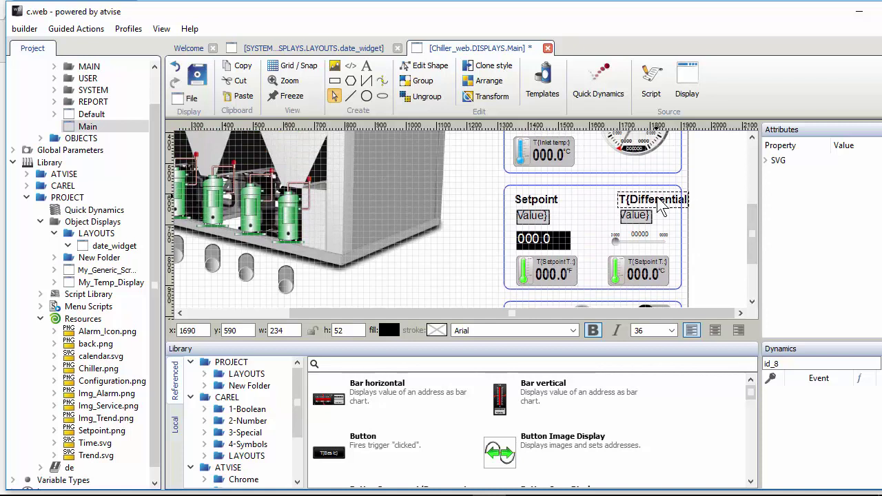
type("}")
left_click(637, 222)
left_click_drag(623, 218, 638, 199)
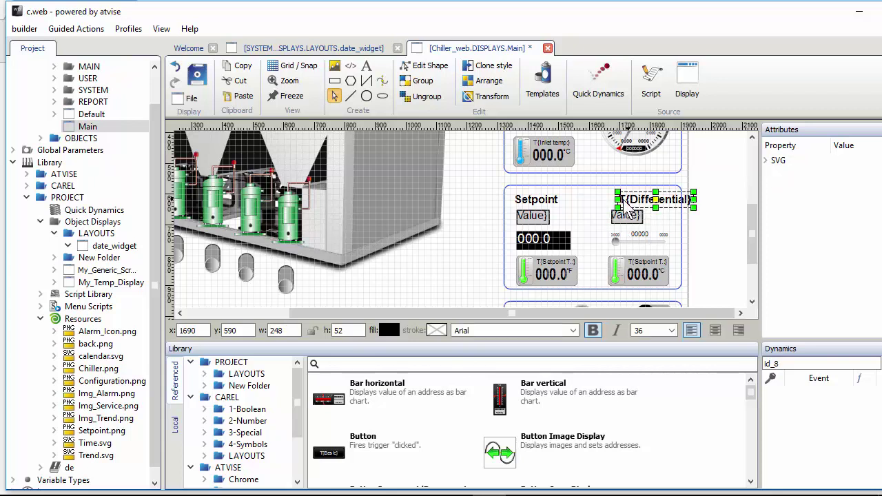
left_click_drag(753, 217, 752, 246)
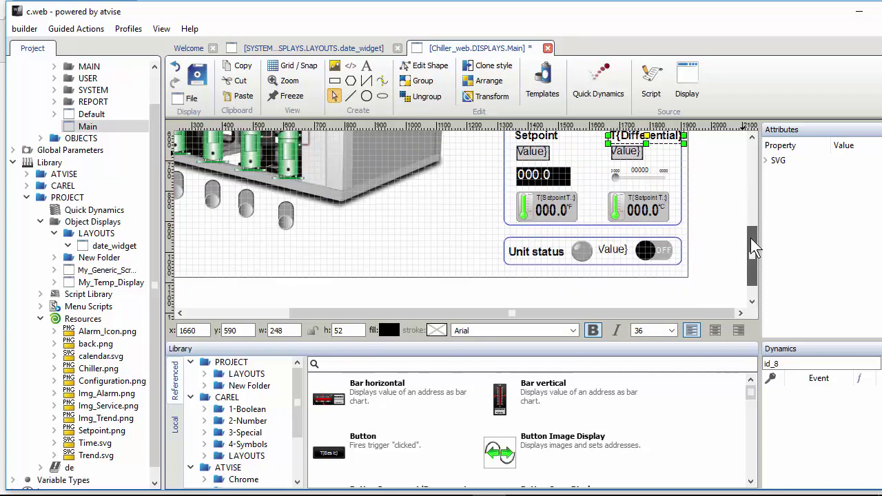
Wrap the Unit status label as T{Unit status}, then deselect everything.
left_click(536, 252)
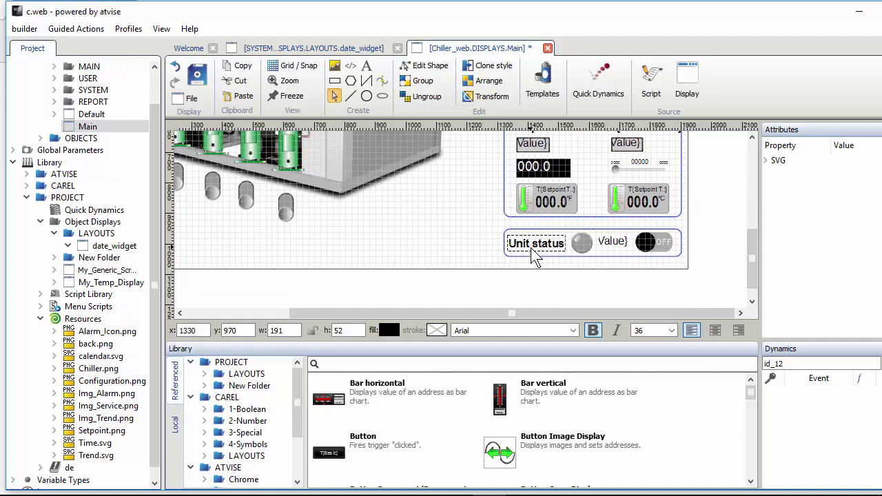
type("T")
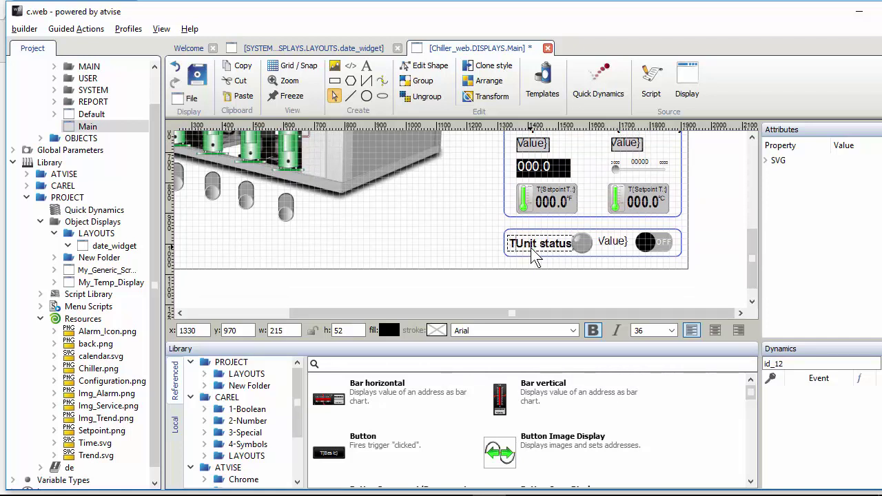
type("{")
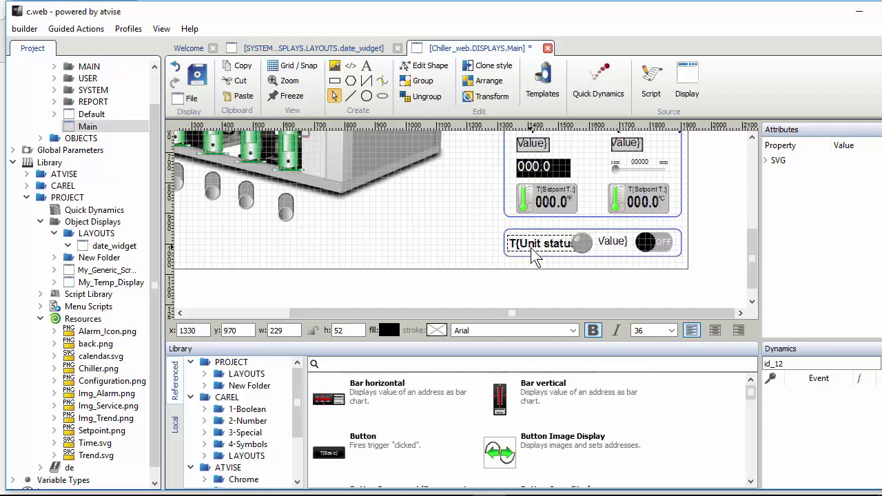
type("}")
left_click(605, 250)
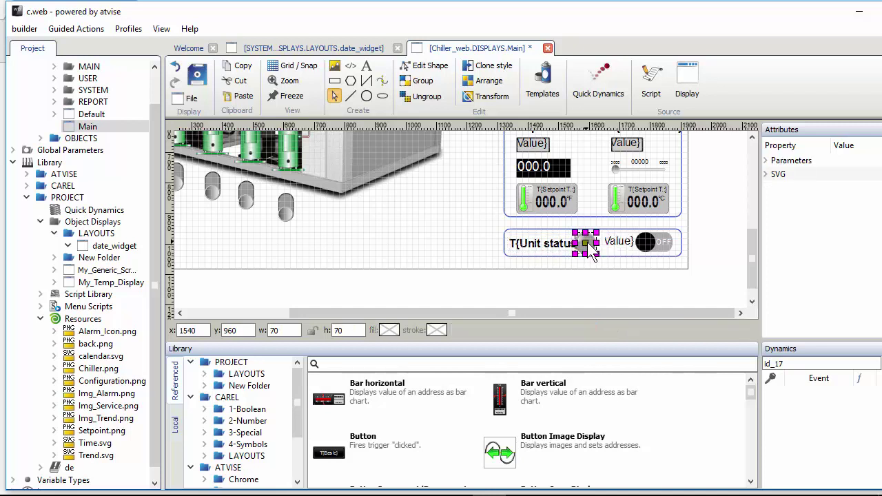
left_click(597, 254)
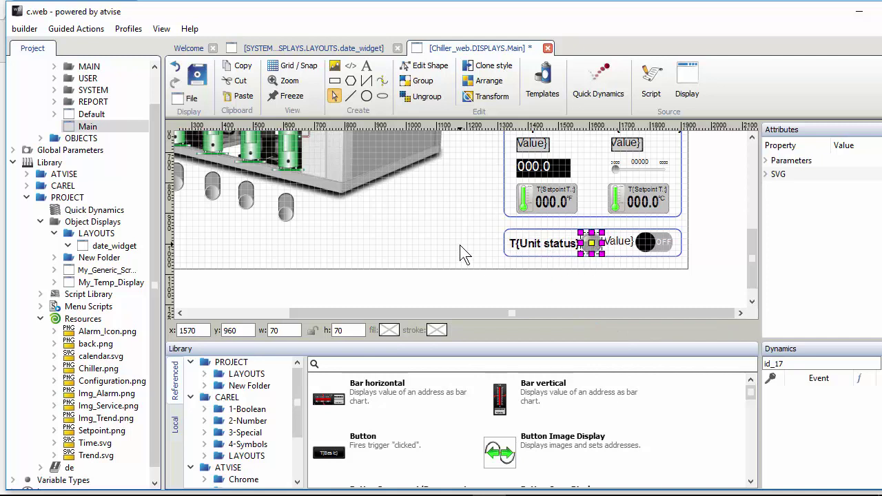
left_click(435, 243)
Expand the left Setpoint thermometer's Parameters, revealing its T{Setpoint T…} description.
scroll(560, 238, "down", 1)
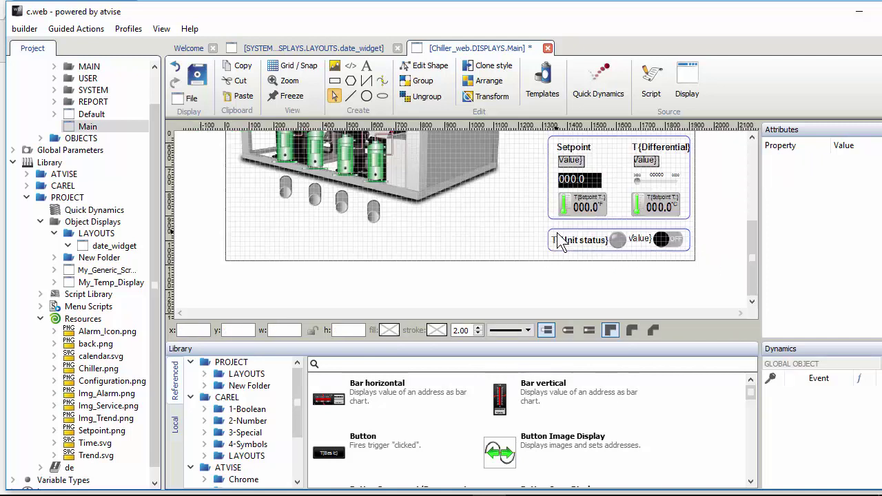
scroll(558, 233, "down", 1)
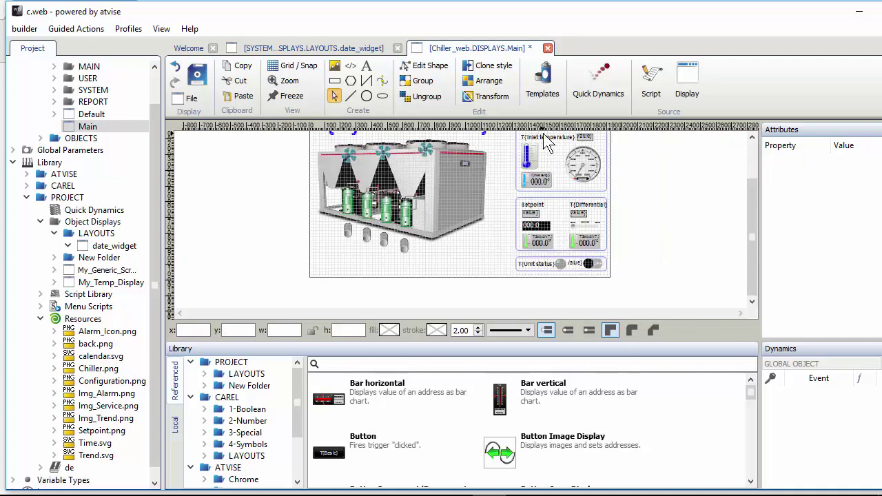
left_click_drag(752, 211, 740, 192)
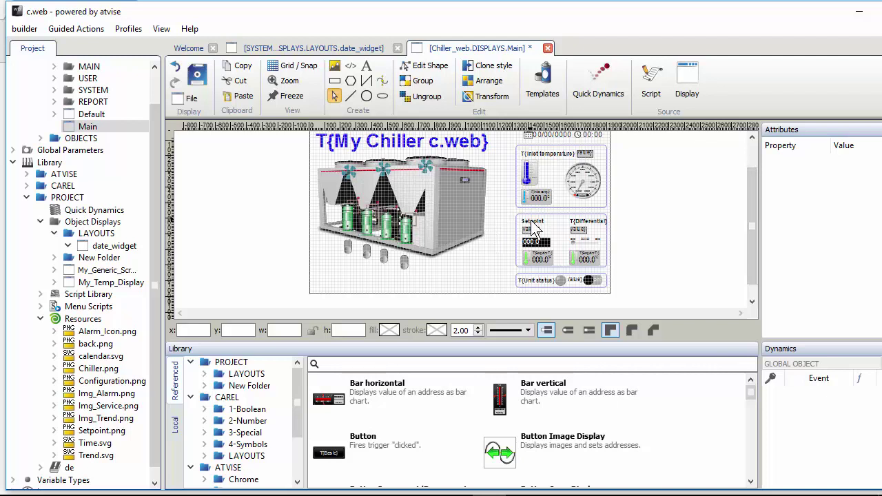
scroll(532, 223, "up", 2)
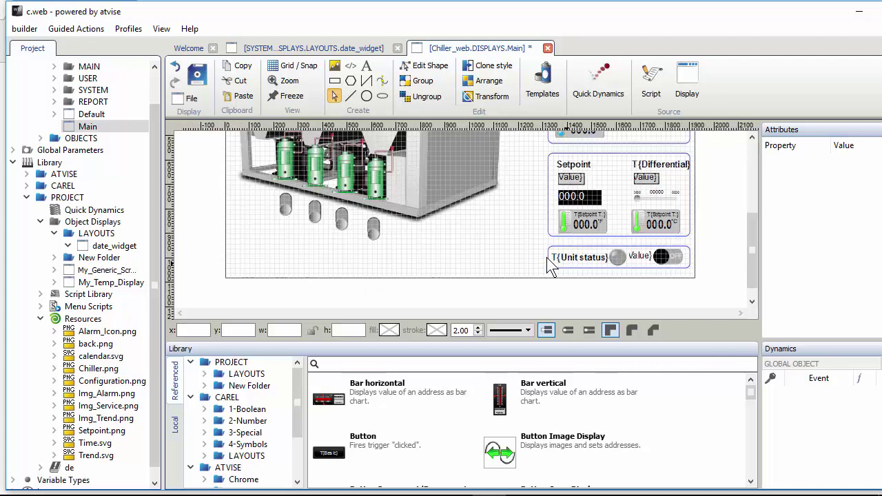
scroll(551, 228, "up", 1)
left_click(439, 216)
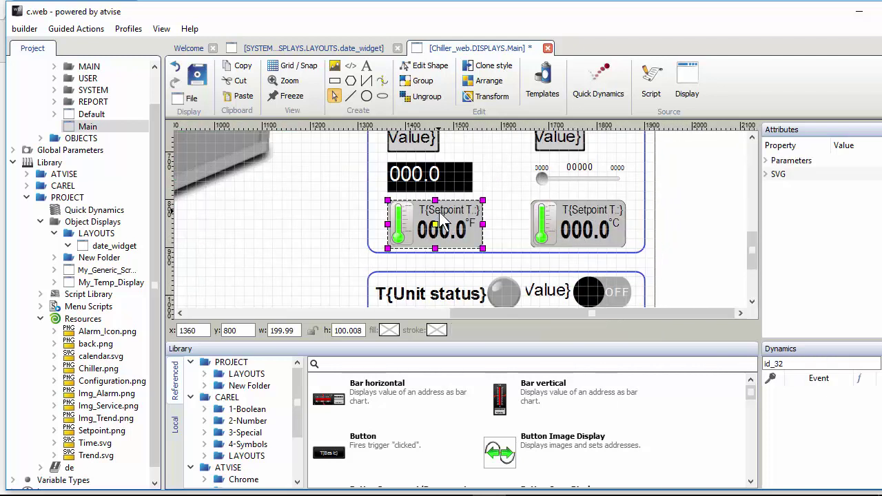
left_click(766, 160)
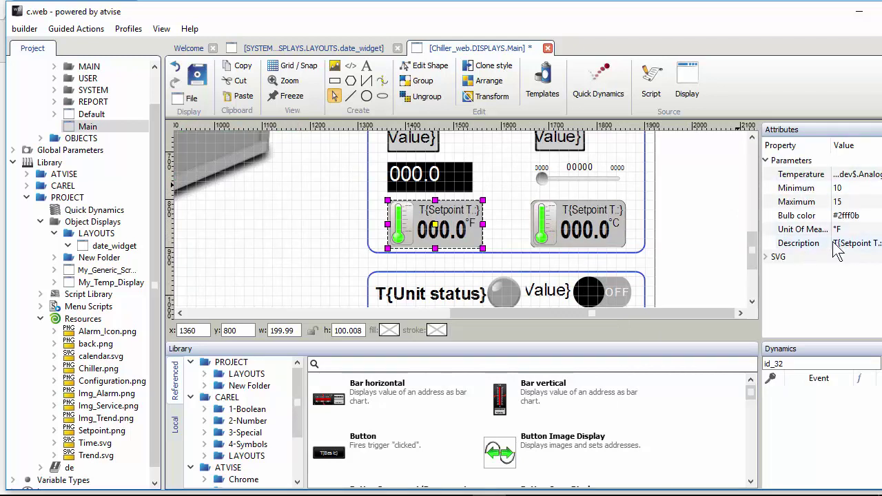
scroll(681, 219, "down", 1)
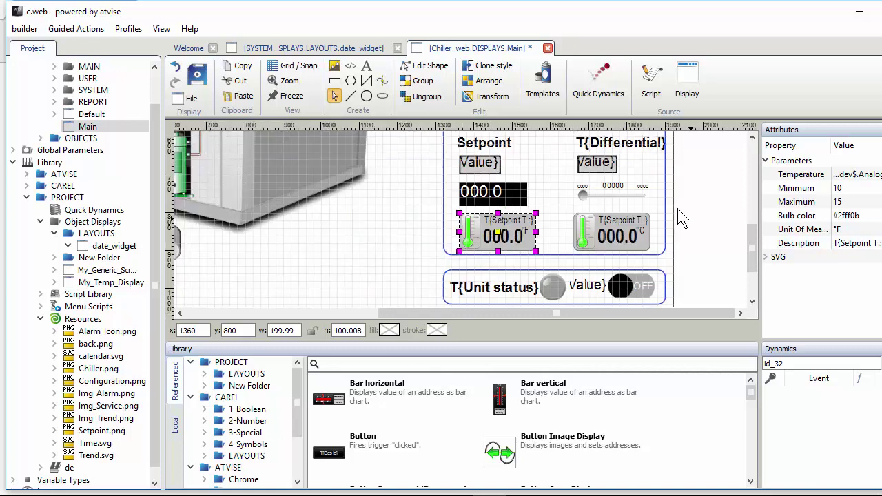
scroll(681, 220, "down", 2)
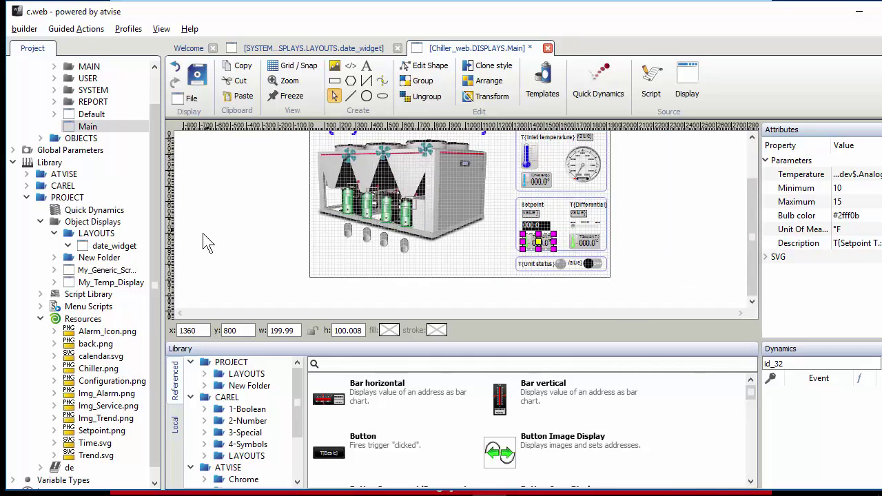
Expand the project Languages node and start adding a new translation language.
scroll(144, 303, "down", 1)
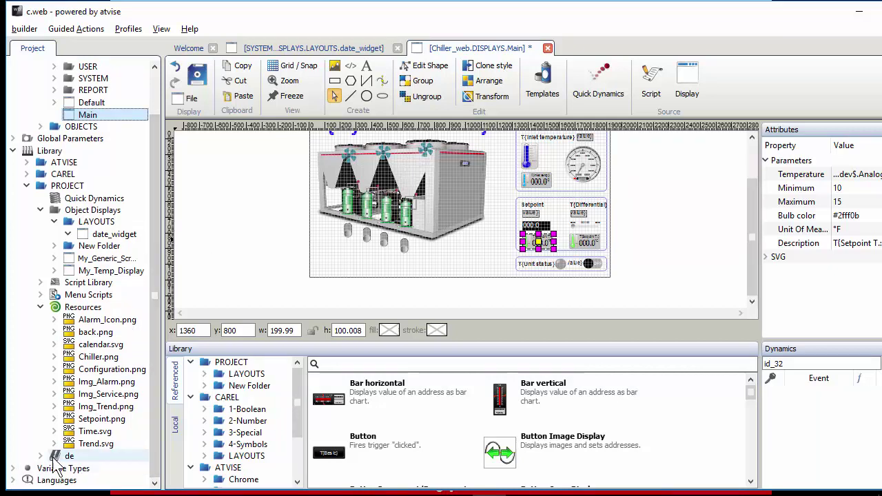
left_click(13, 480)
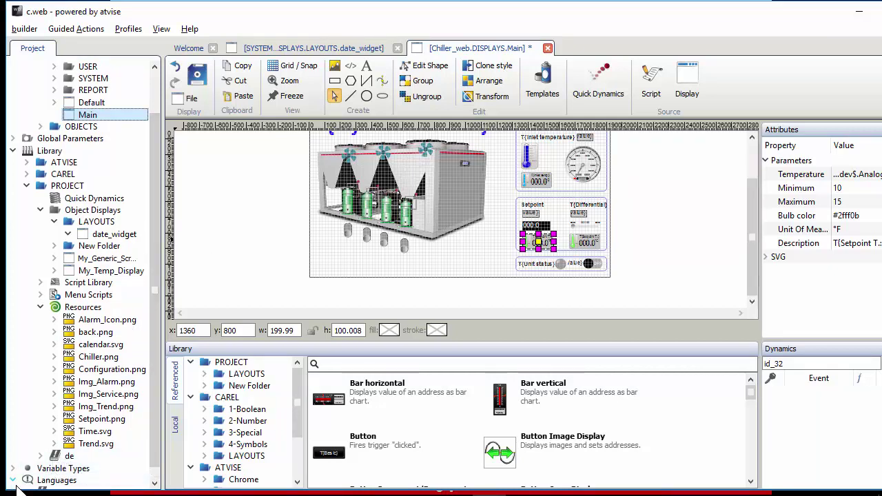
left_click(155, 483)
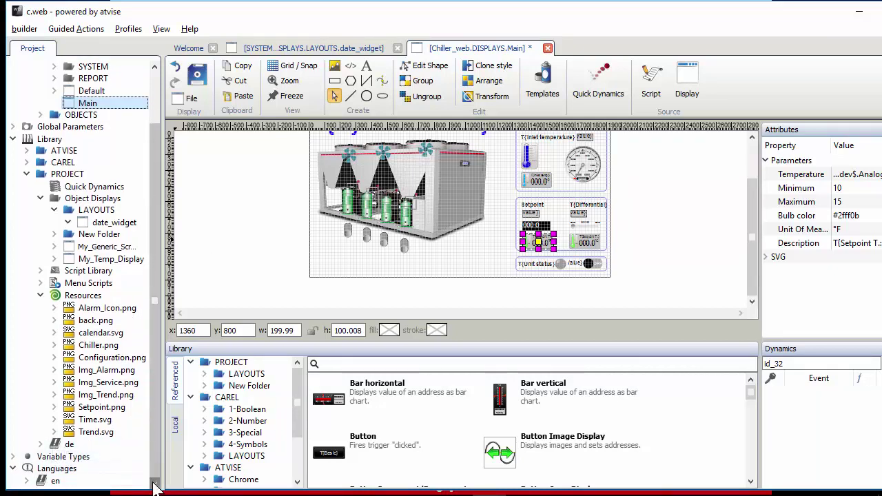
right_click(64, 469)
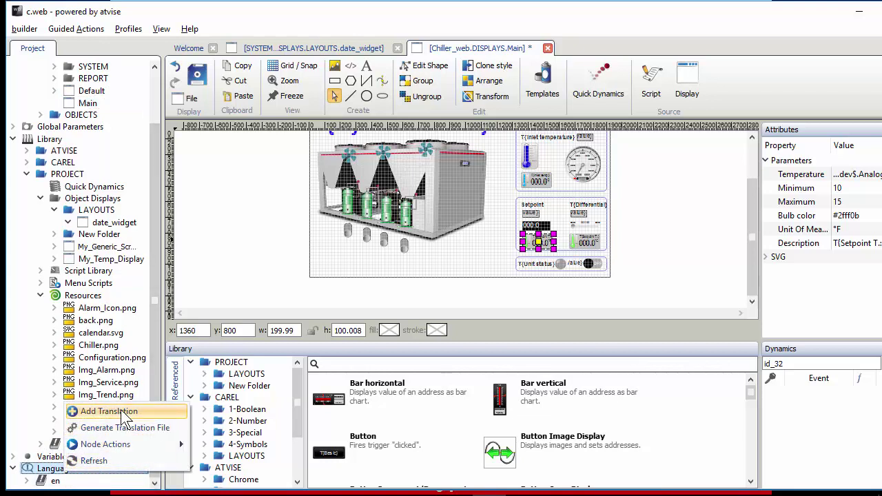
left_click(114, 411)
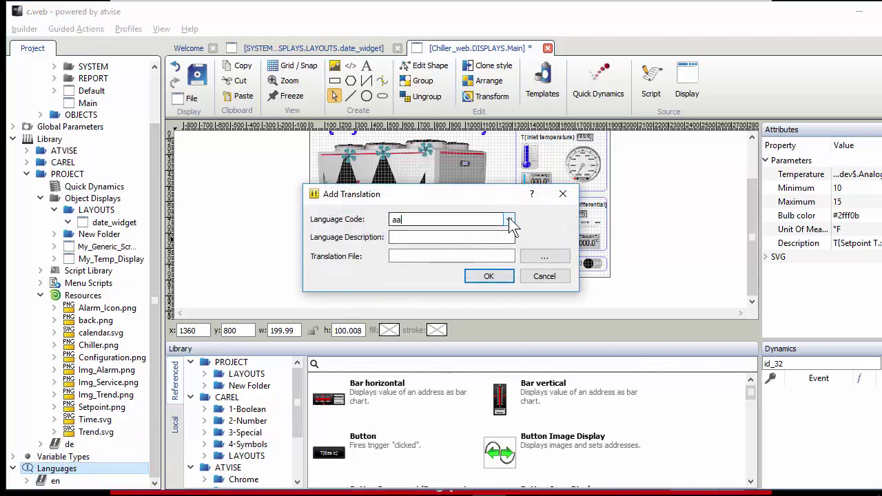
Set language code 'it' and description 'Italiano' in the Add Translation dialog.
left_click(509, 219)
type("it")
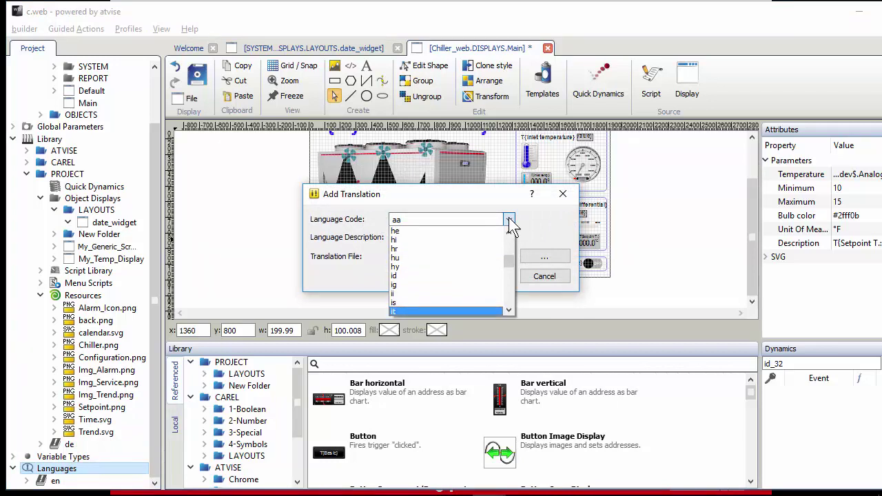
left_click(439, 311)
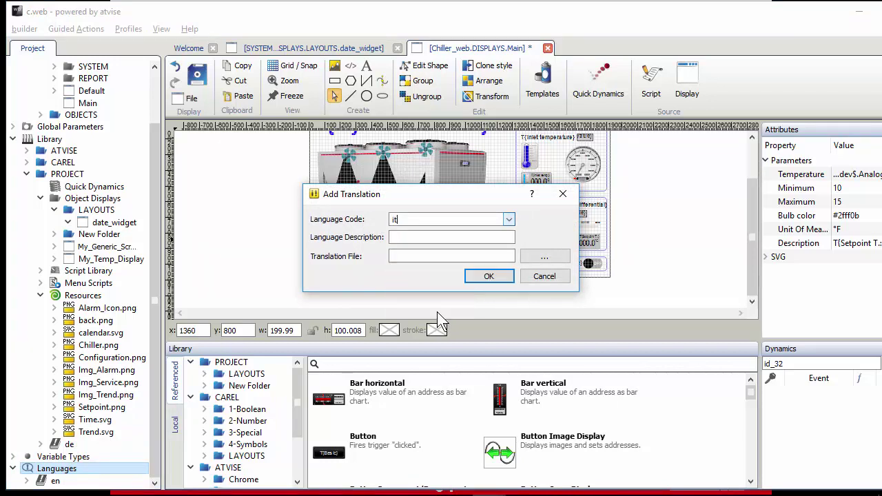
left_click(412, 237)
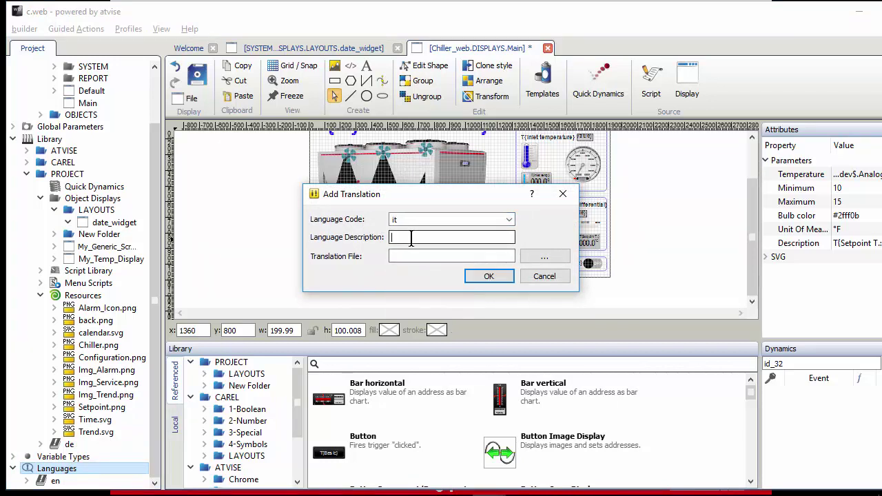
type("Italiano")
left_click(419, 255)
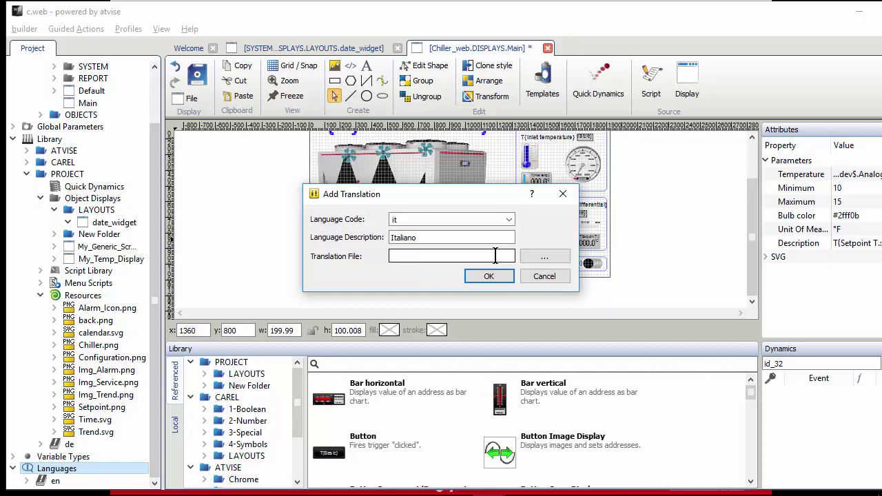
left_click(495, 256)
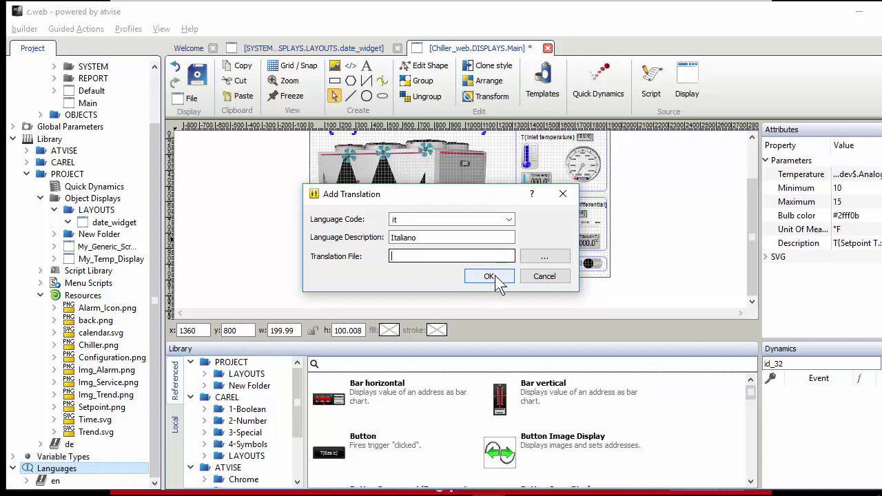
Confirm the new Italian language and save the Main display.
left_click(489, 276)
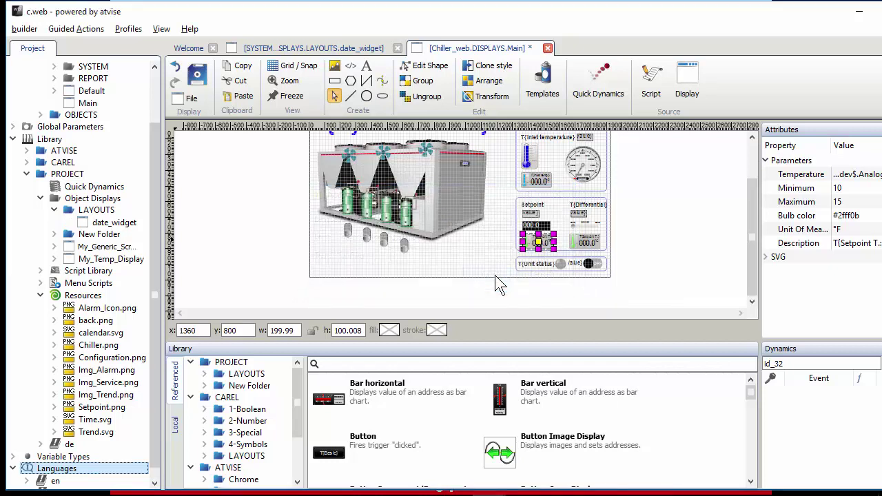
left_click(200, 74)
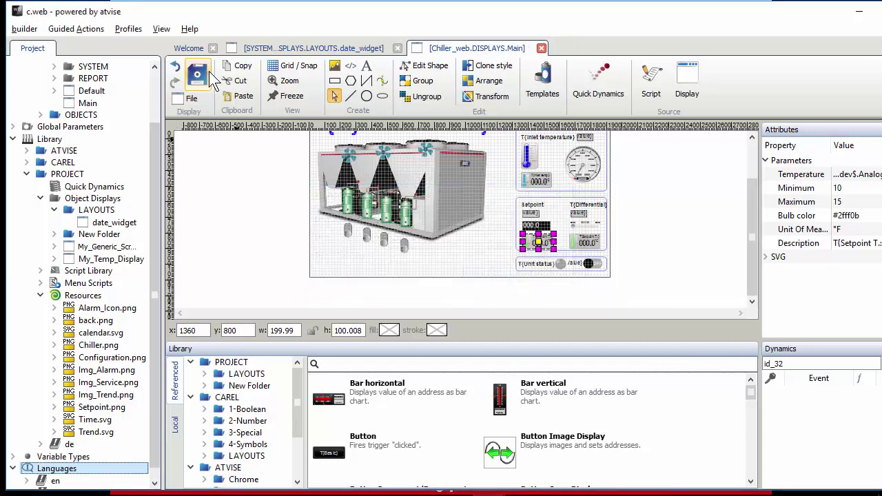
scroll(156, 303, "down", 1)
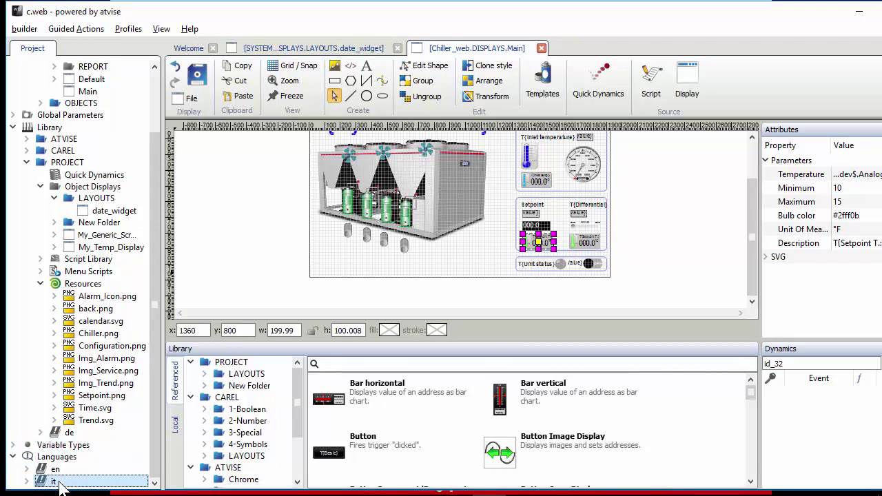
Update the 'it' translation table with all 156 translatable texts and review the list.
double_click(60, 483)
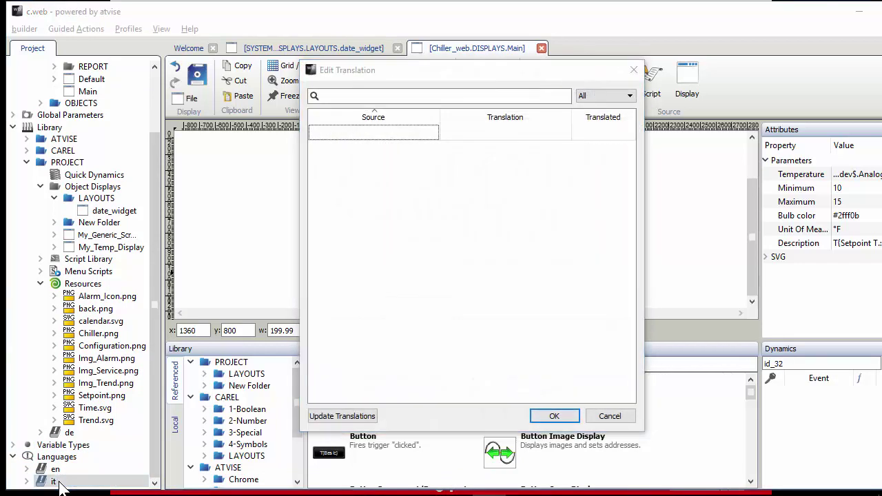
left_click(333, 415)
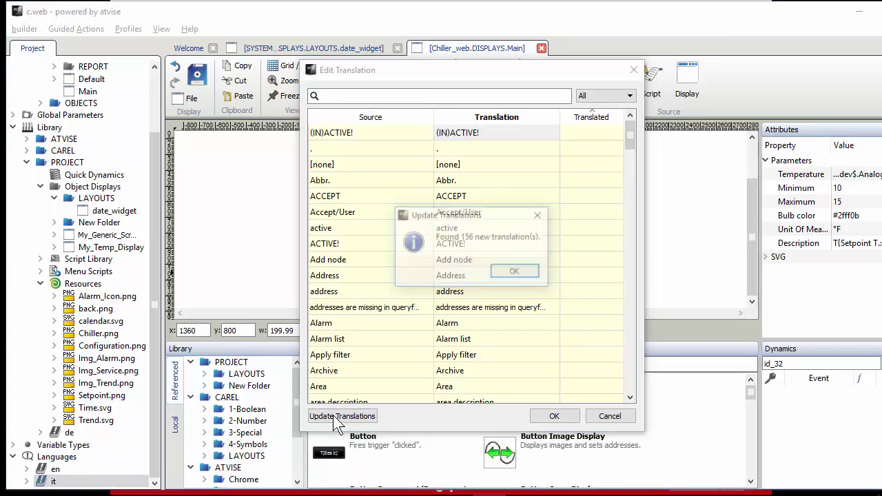
left_click(523, 271)
mouse_move(630, 131)
left_mouse_down()
mouse_move(610, 361)
mouse_move(637, 369)
mouse_move(642, 275)
mouse_move(673, 154)
mouse_move(626, 137)
left_mouse_up()
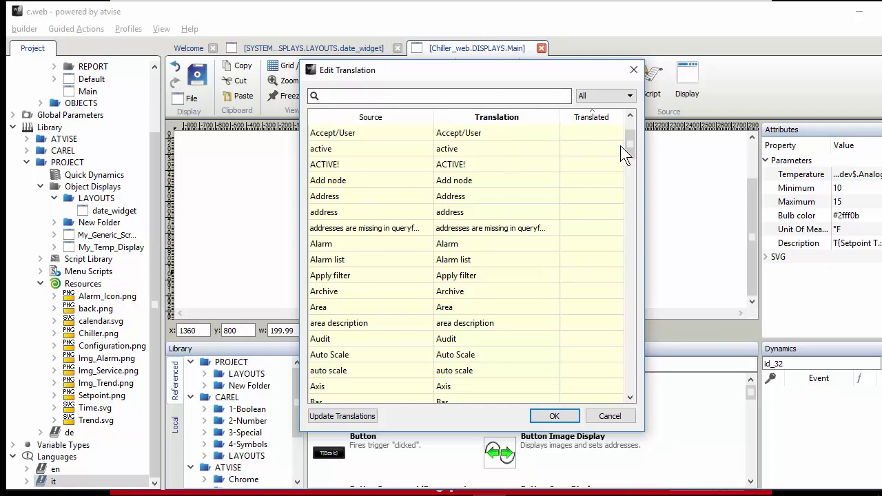
left_click_drag(634, 144, 662, 390)
Translate 'My Chiller c.web' into Italian as 'Mio Chiller c.web'.
left_click(431, 100)
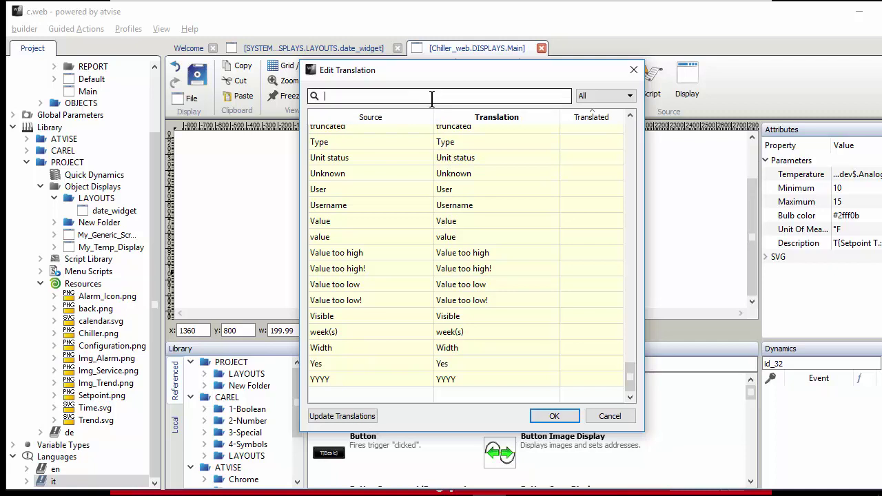
type("my")
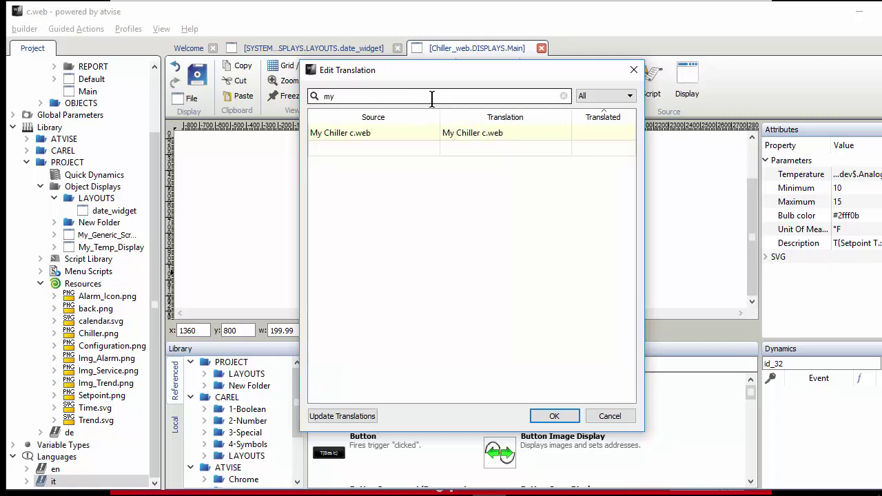
left_click(398, 133)
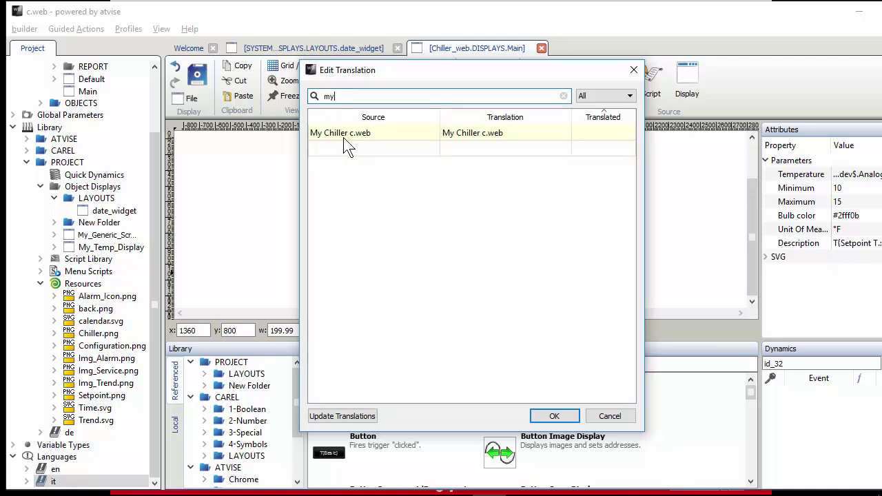
left_click(496, 135)
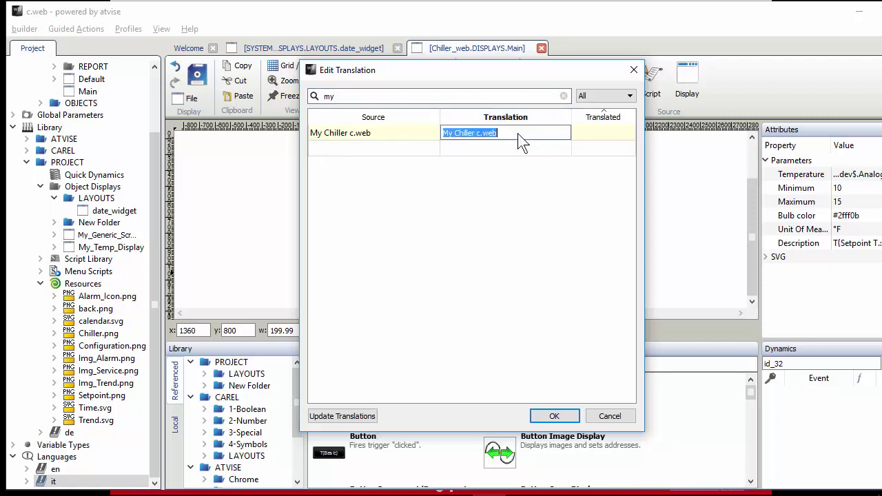
left_click(519, 135)
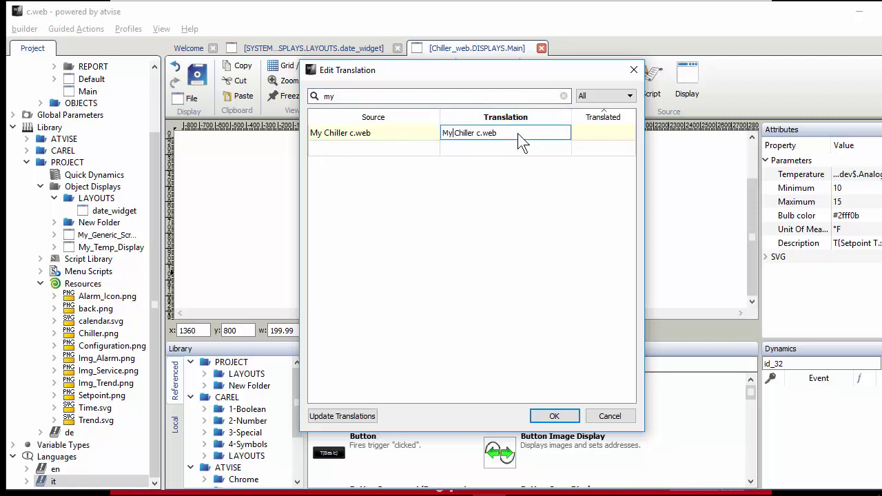
key("BackSpace")
type("io")
key("Return")
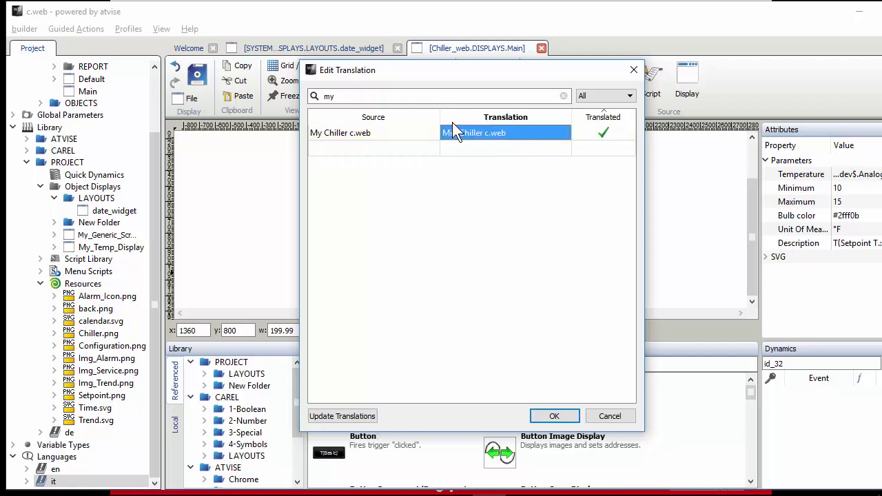
Search 'inle' and translate 'Inlet temperature' as 'Temperatura Ingresso'.
double_click(402, 95)
type("in")
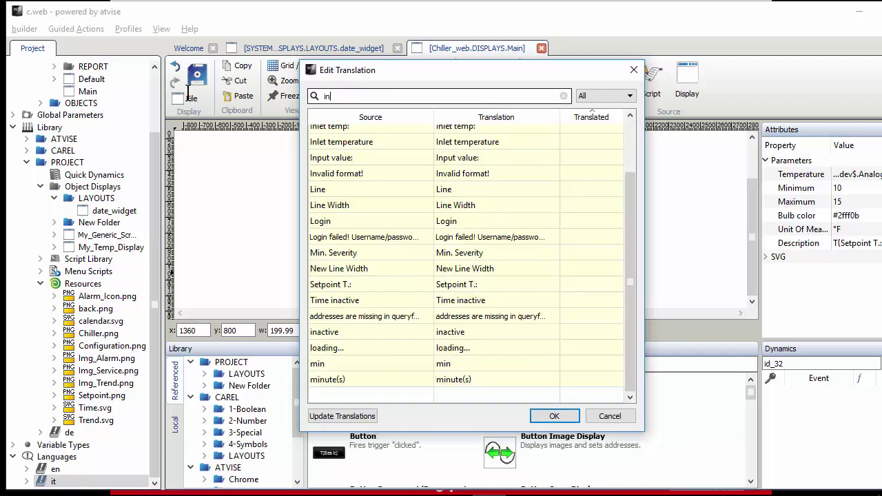
type("le")
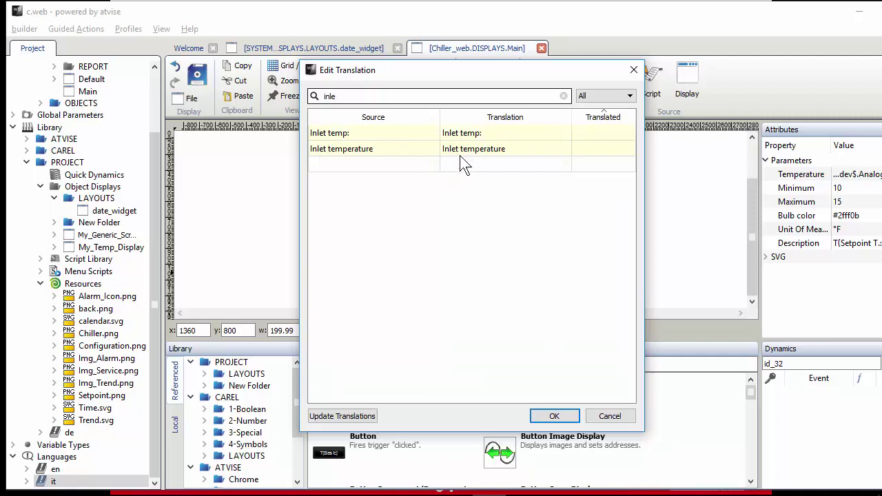
double_click(461, 151)
key("End")
key("BackSpace")
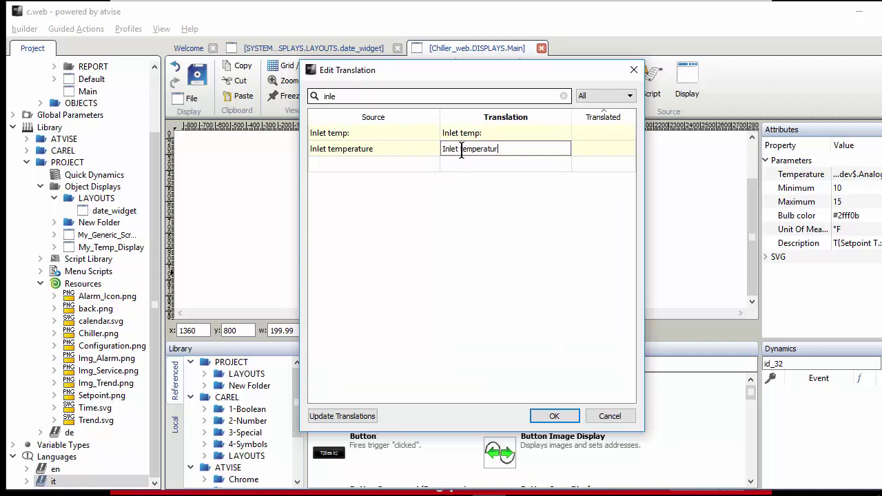
type("a")
key("BackSpace")
key("BackSpace")
key("BackSpace")
key("BackSpace")
key("BackSpace")
key("BackSpace")
type("T")
left_click(461, 133)
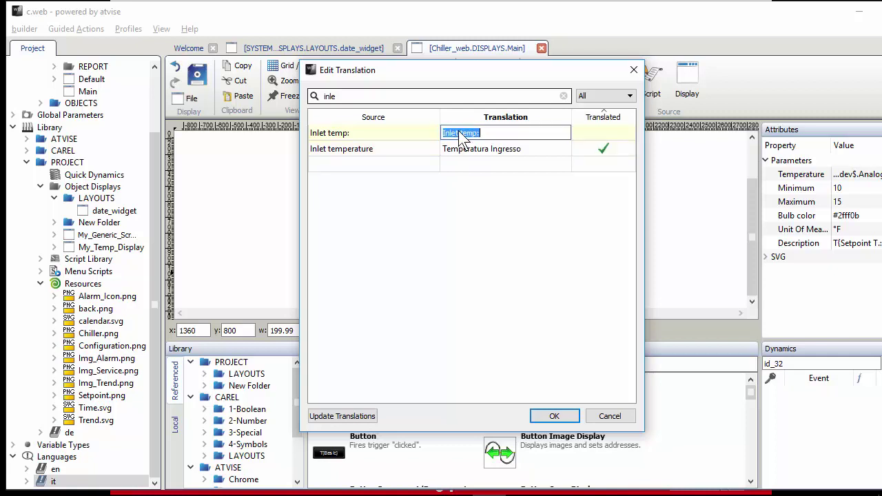
Translate 'Inlet temp:' as 'Temp.in:'.
left_click(460, 133)
key("BackSpace")
key("BackSpace")
key("BackSpace")
key("BackSpace")
key("BackSpace")
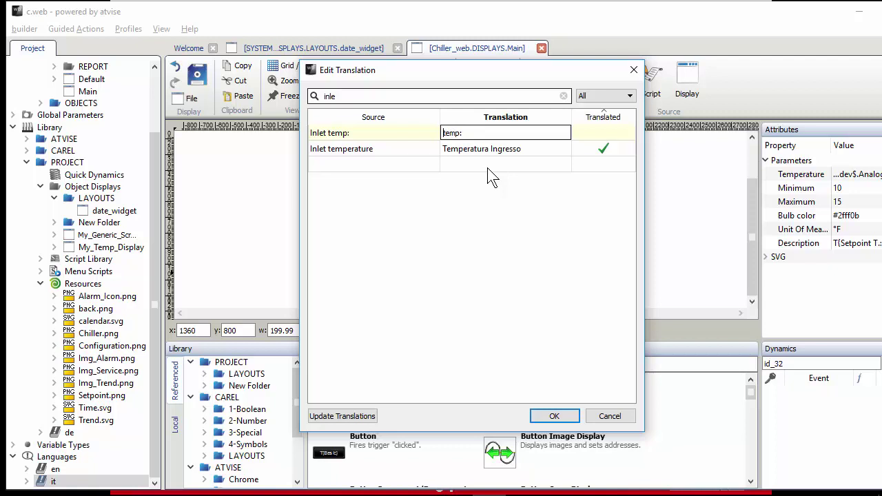
type("T")
key("Delete")
key("Return")
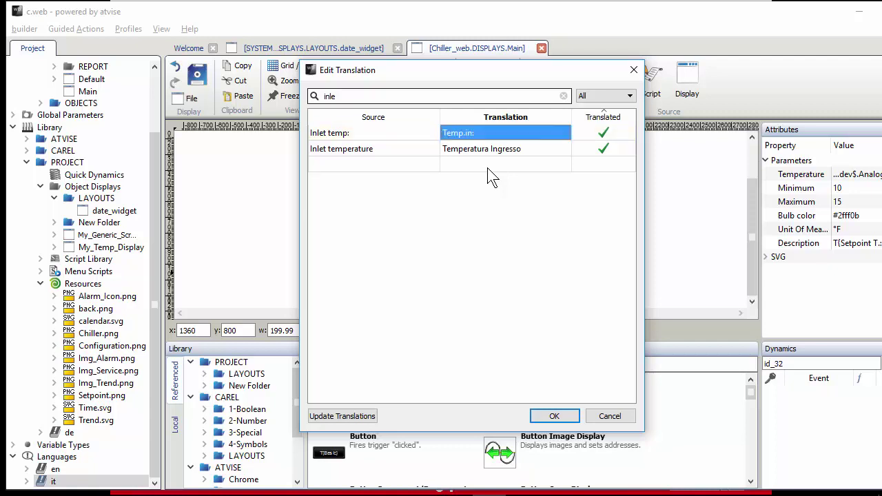
Reopen the Italian table and translate 'Differential' as 'Differenziale'.
left_click(553, 416)
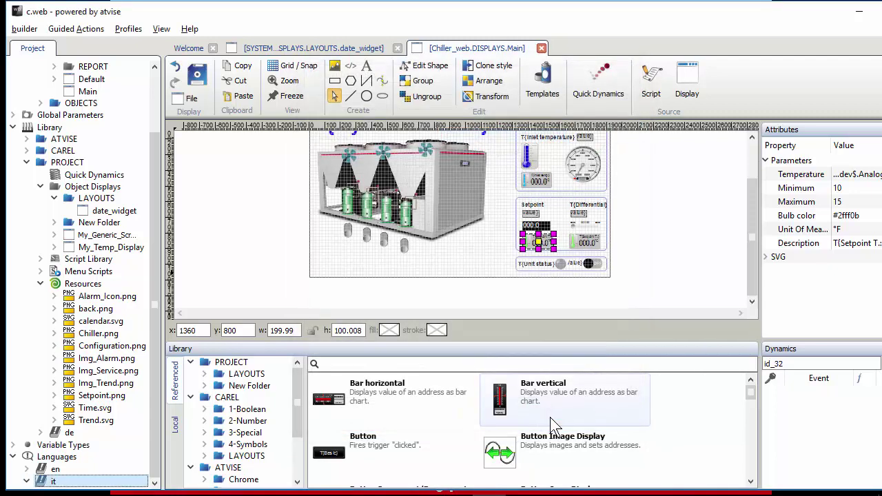
double_click(114, 482)
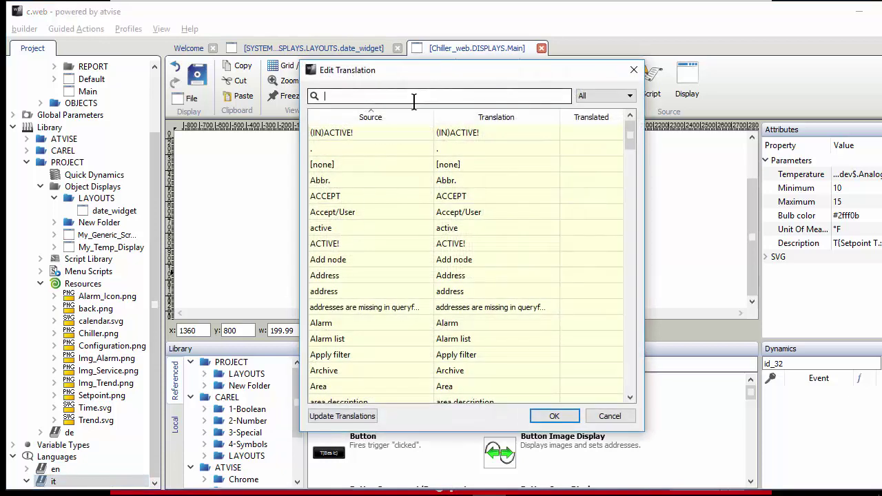
type("differ")
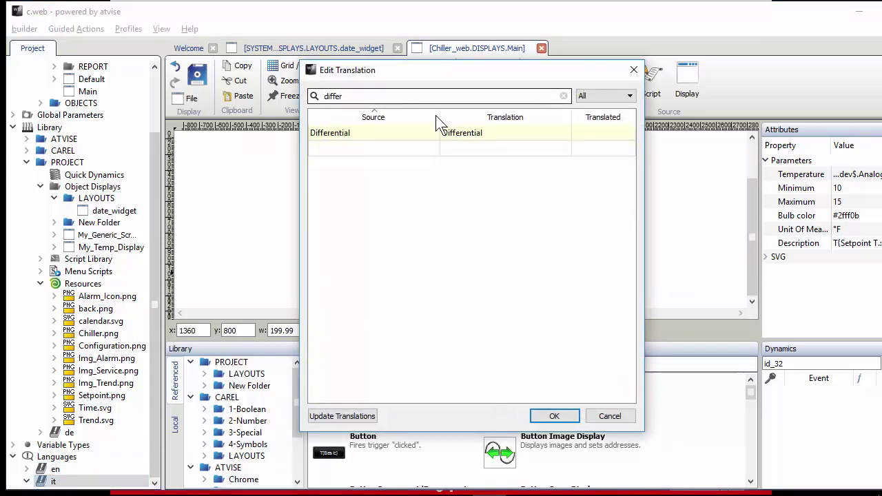
double_click(488, 133)
left_click(500, 136)
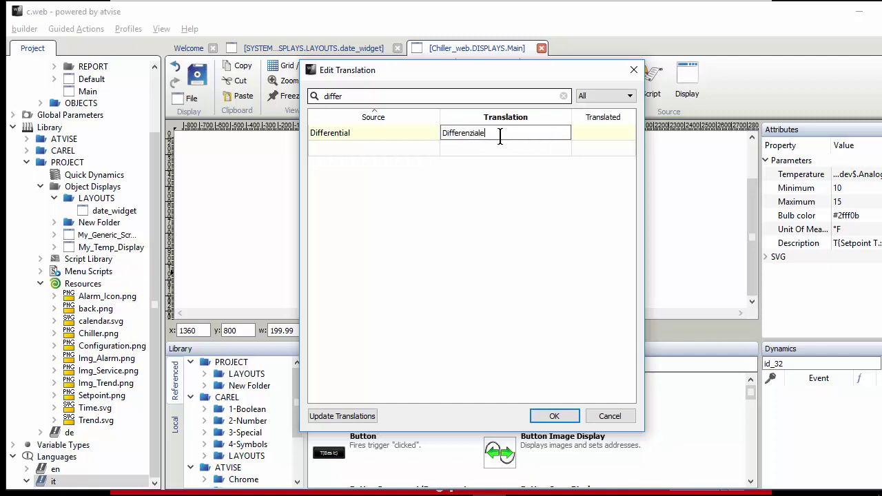
key("Return")
Translate 'Unit status' as 'Stato unità' and close the editor with OK.
double_click(334, 95)
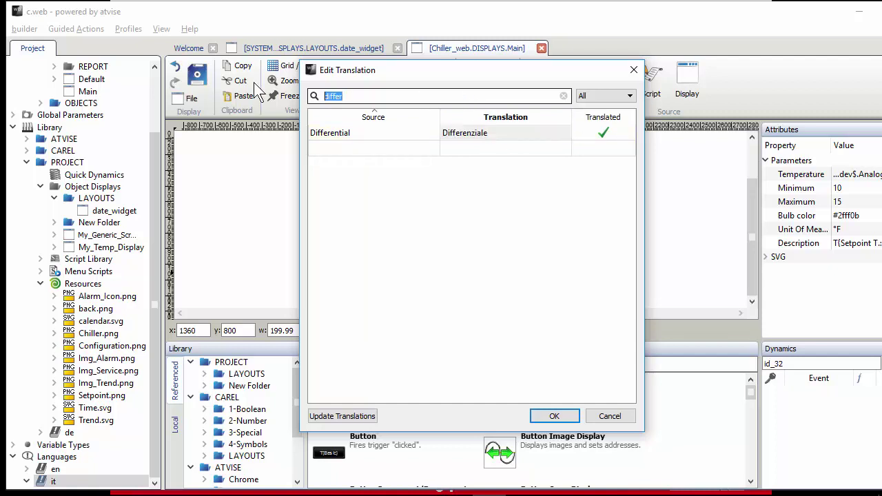
type("stato")
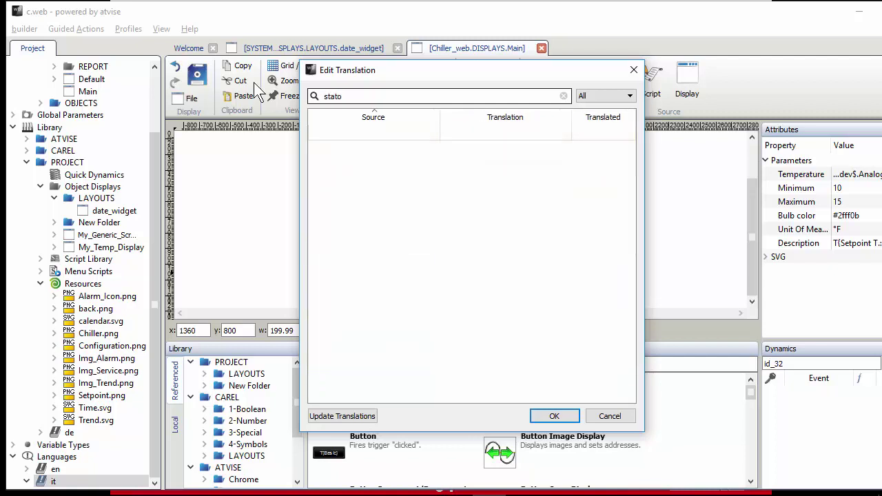
key("BackSpace")
key("BackSpace")
key("BackSpace")
key("BackSpace")
key("BackSpace")
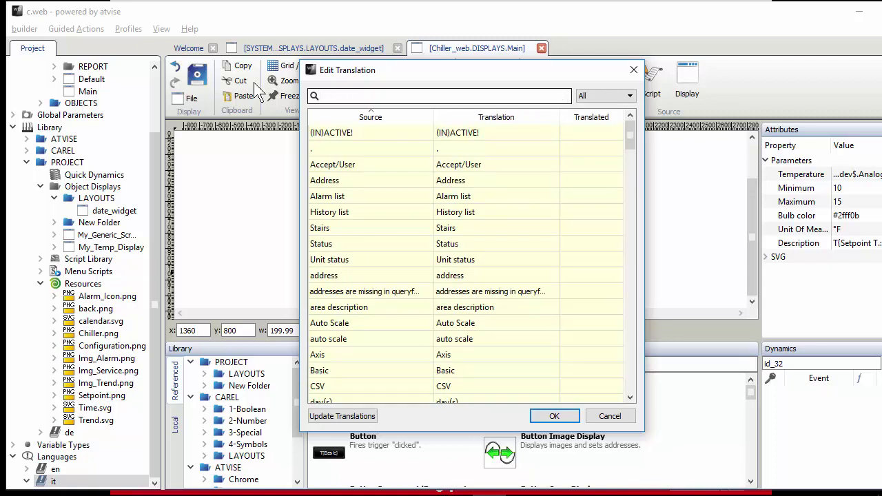
type("unit")
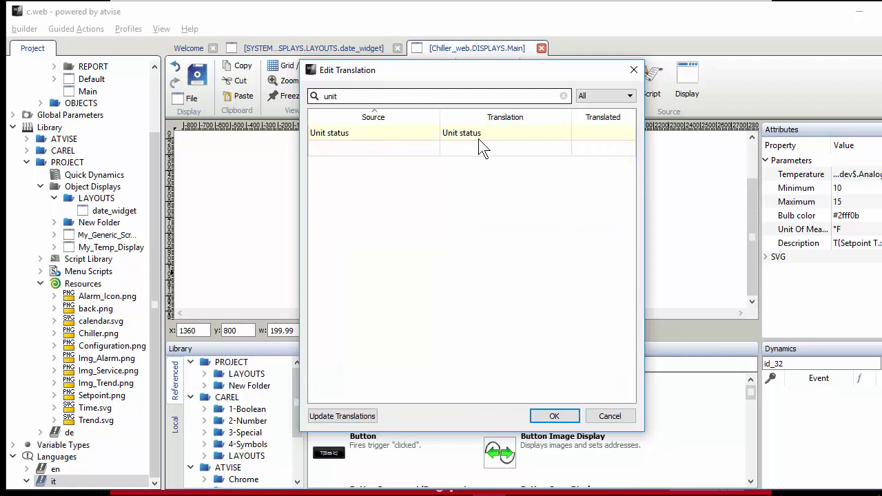
double_click(482, 133)
type("Stato unità")
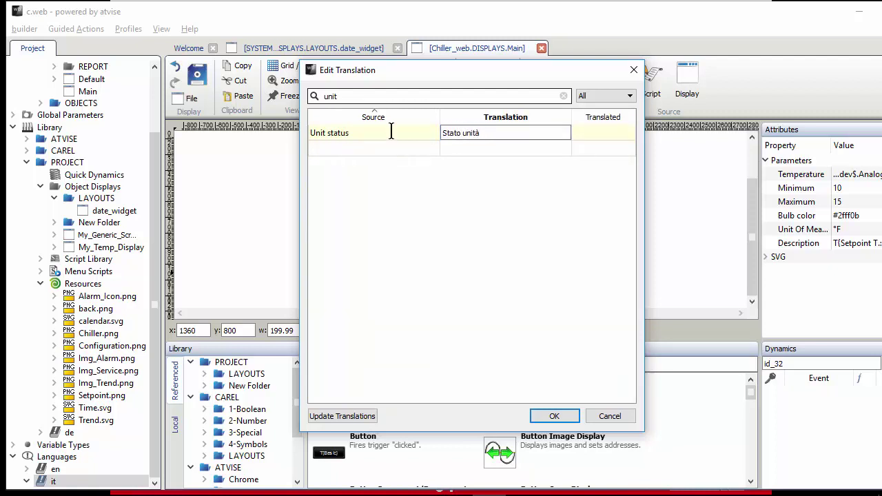
key("Return")
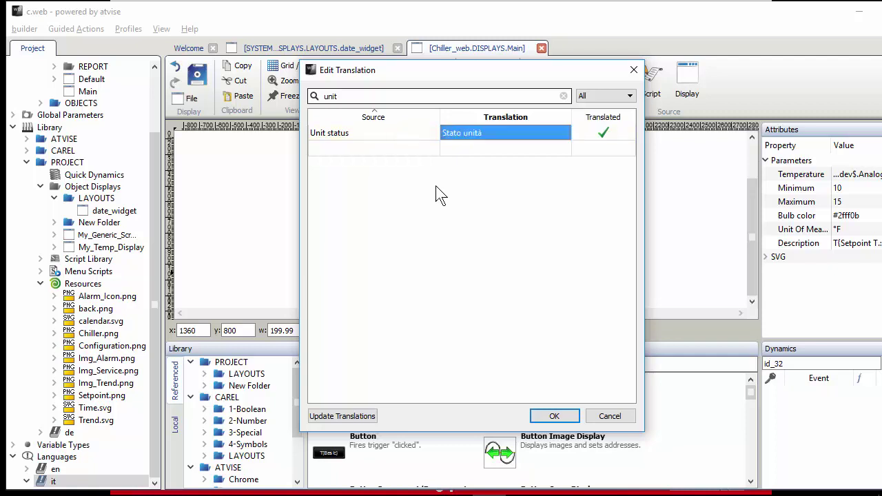
left_click(555, 417)
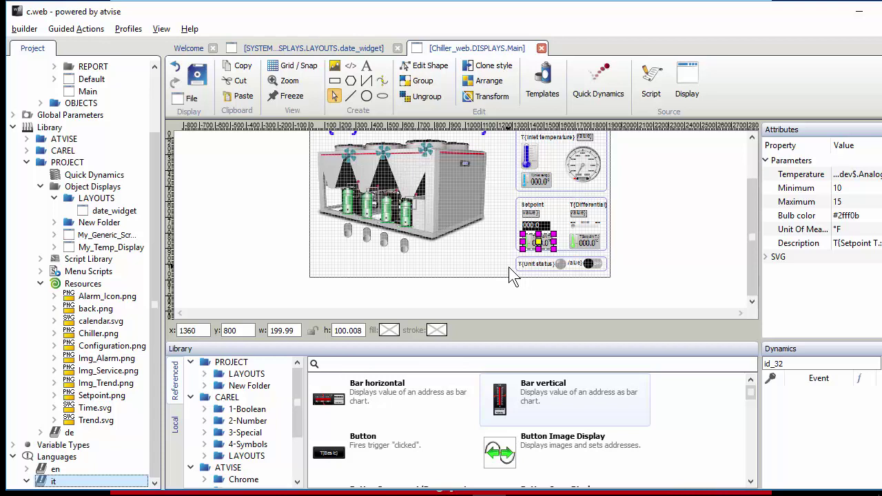
left_click_drag(757, 233, 752, 216)
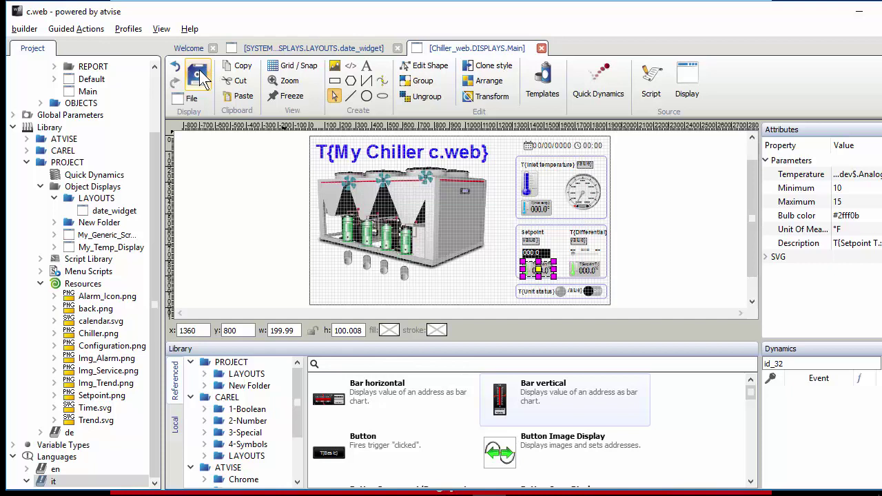
right_click(88, 482)
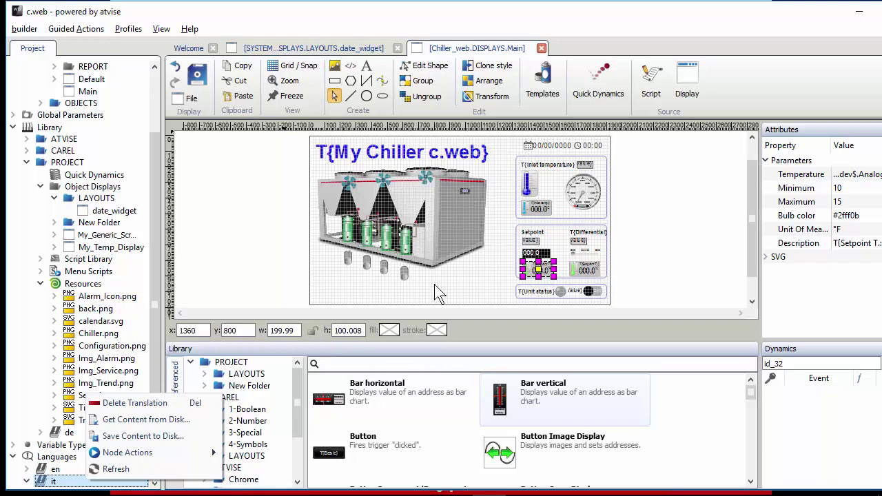
From CAREL 3-Special, place a language dropdown beside the title and a switch button by the date.
left_click(299, 383)
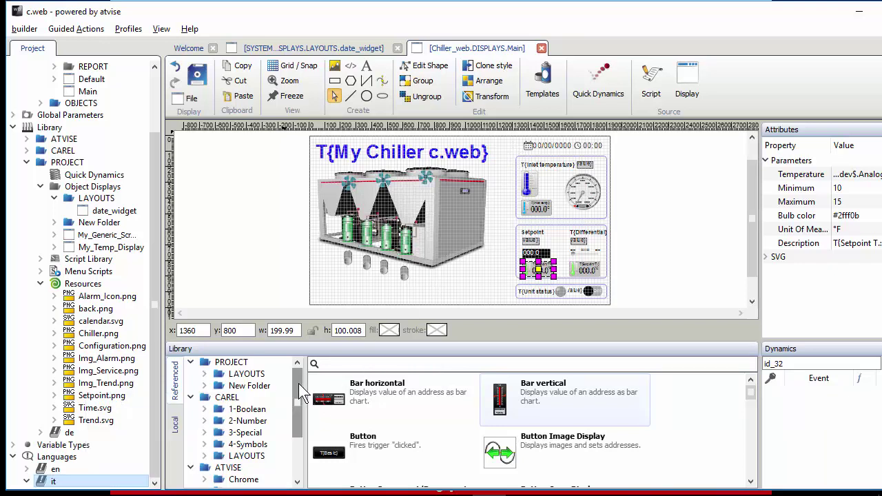
left_click_drag(299, 384, 297, 396)
left_click(255, 422)
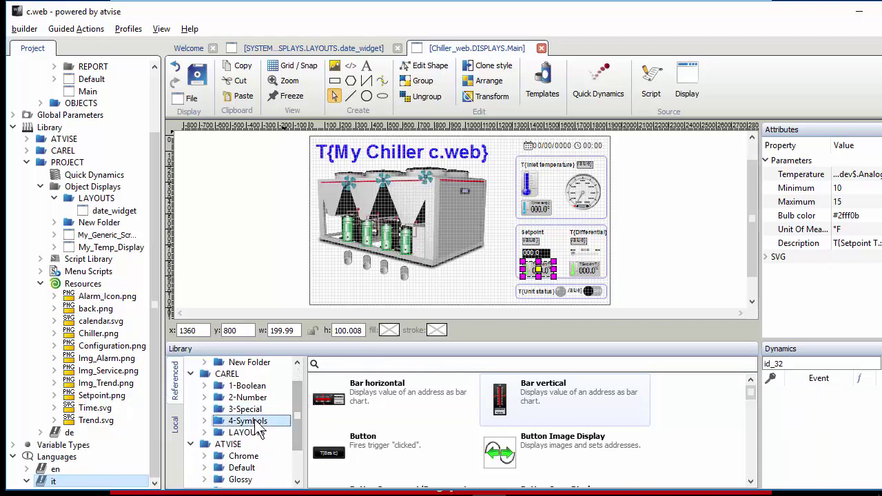
left_click(254, 412)
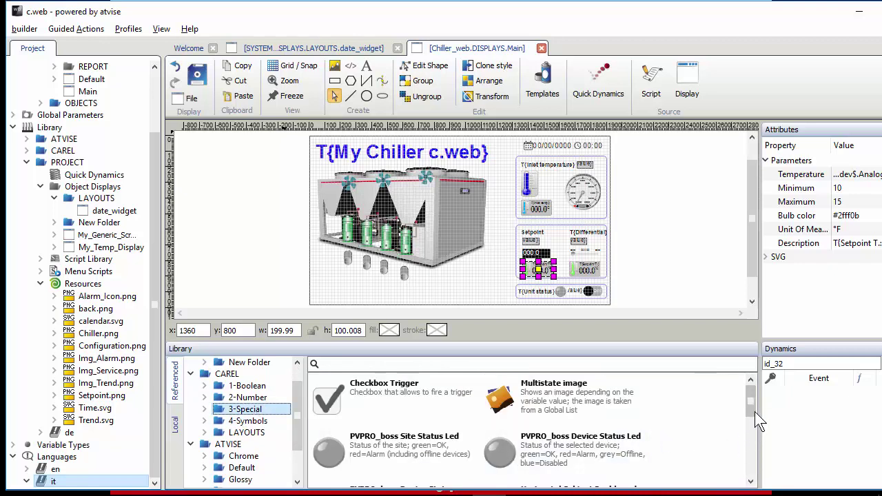
left_click_drag(754, 401, 757, 468)
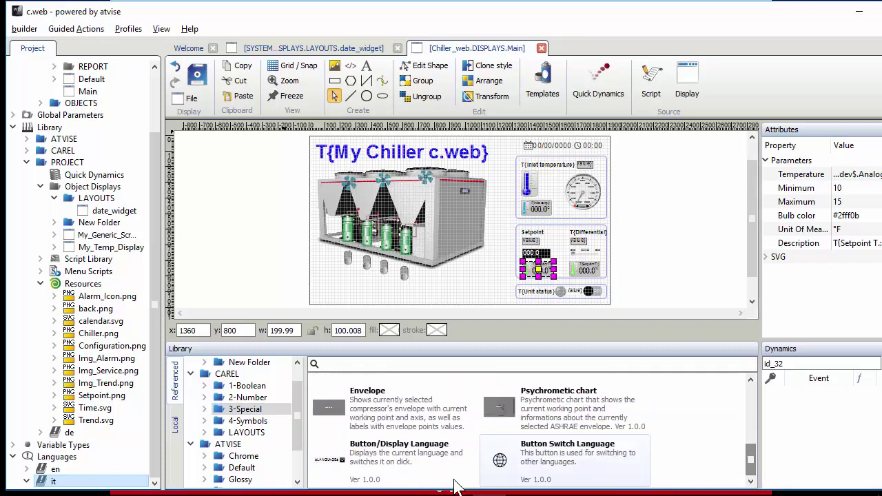
left_click_drag(378, 481, 482, 146)
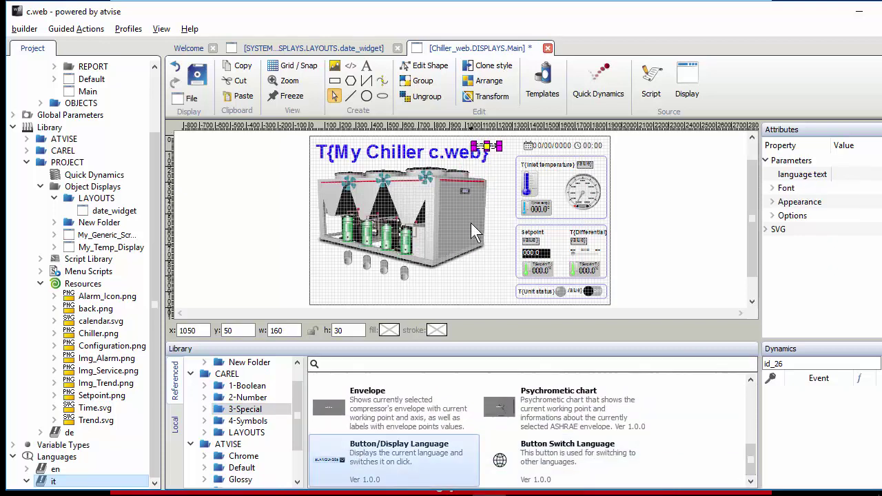
mouse_move(565, 483)
left_mouse_down()
mouse_move(503, 378)
mouse_move(510, 148)
left_mouse_up()
Enlarge the globe button and nudge the language dropdown slightly right and down.
scroll(507, 162, "up", 3)
scroll(509, 166, "up", 2)
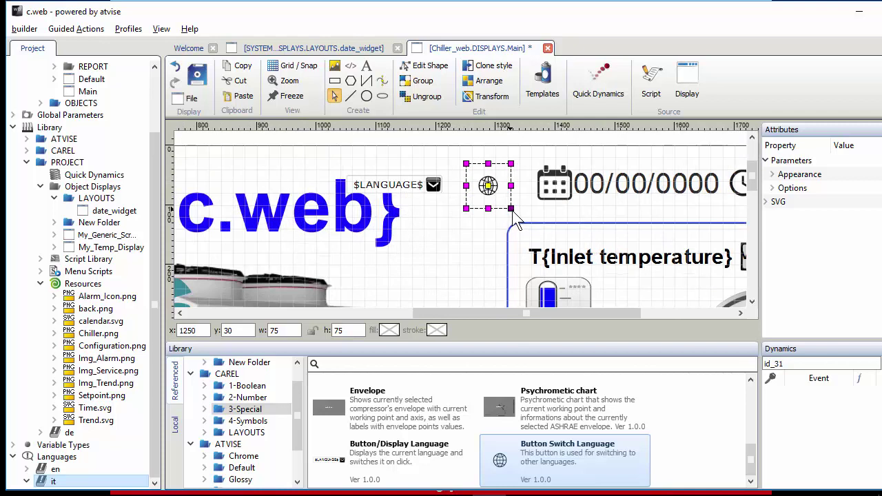
left_click_drag(511, 209, 540, 228)
mouse_move(436, 196)
left_mouse_down()
mouse_move(455, 207)
mouse_move(481, 200)
left_mouse_up()
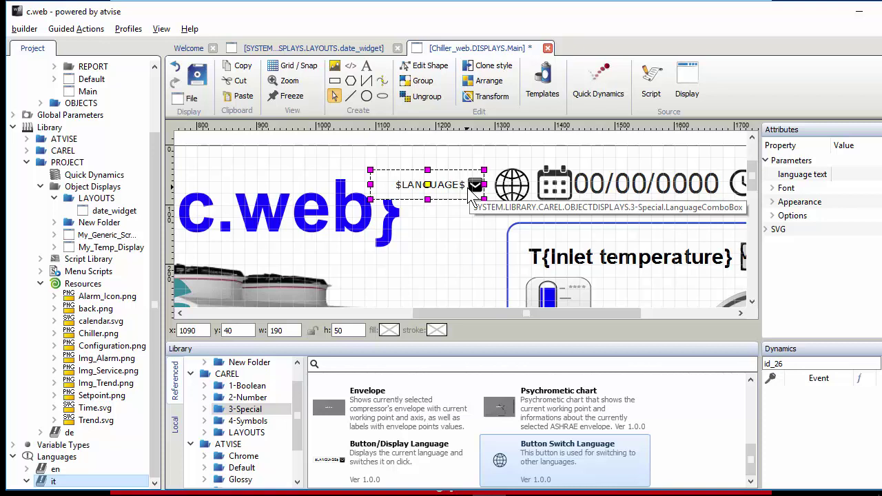
Save the Main display and distribute the Chiller_web visualization to the webserver.
left_click(198, 74)
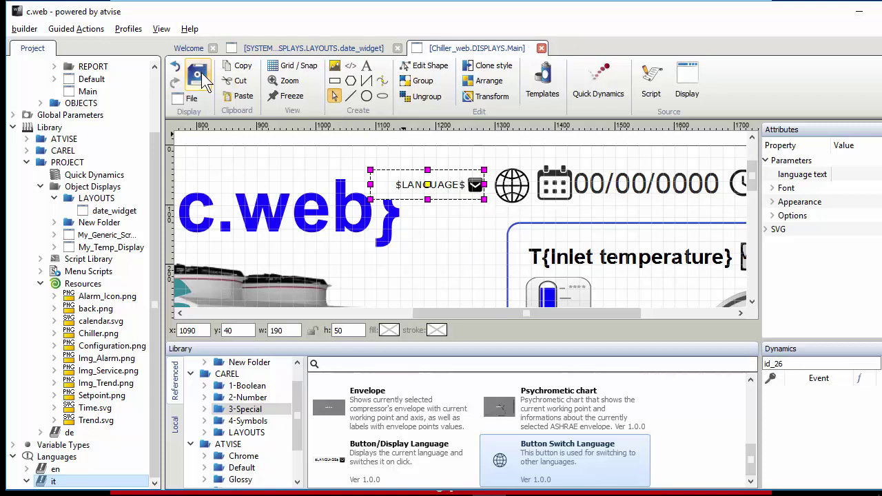
left_click(76, 28)
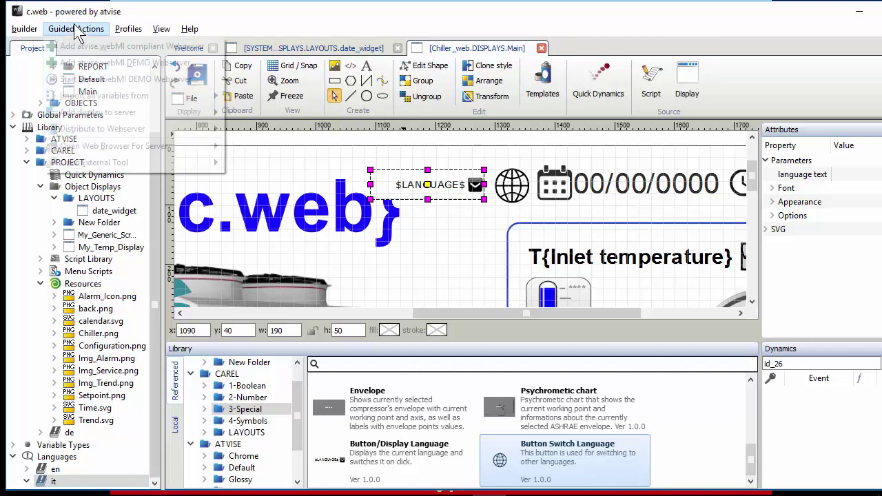
left_click(237, 129)
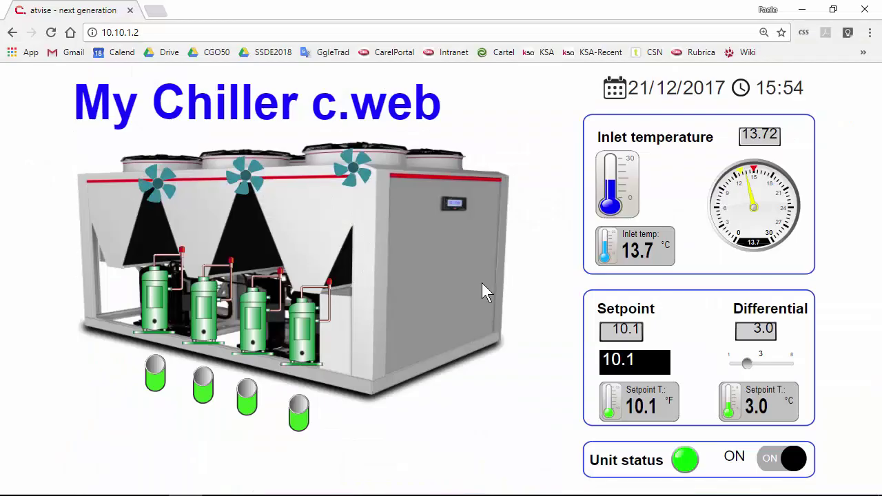
right_click(482, 282)
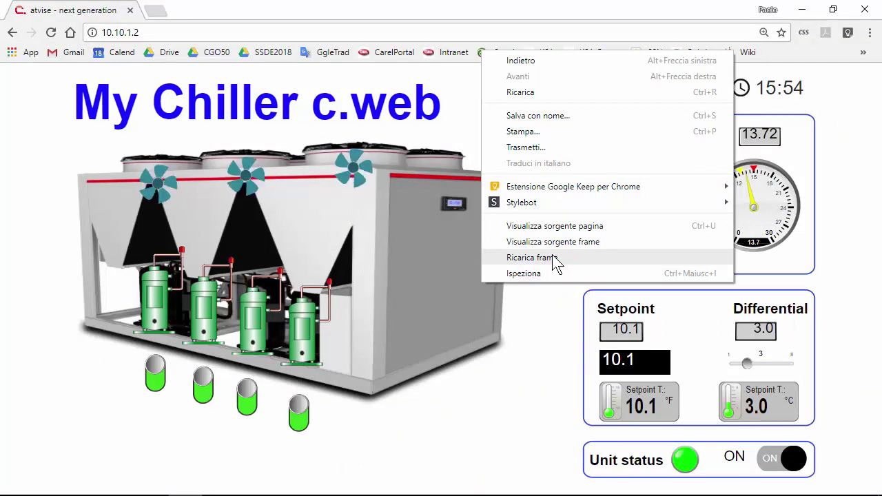
Reload the chiller page until the language dropdown and globe appear, then close Chrome.
left_click(481, 308)
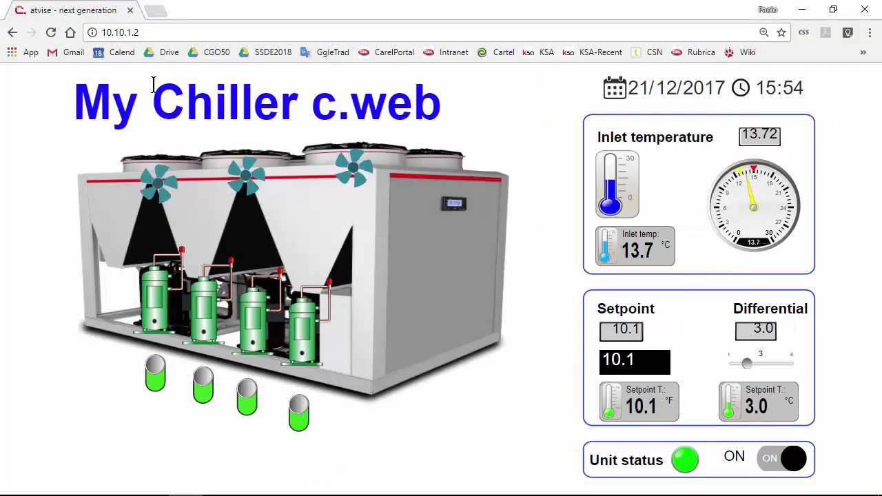
left_click(51, 32)
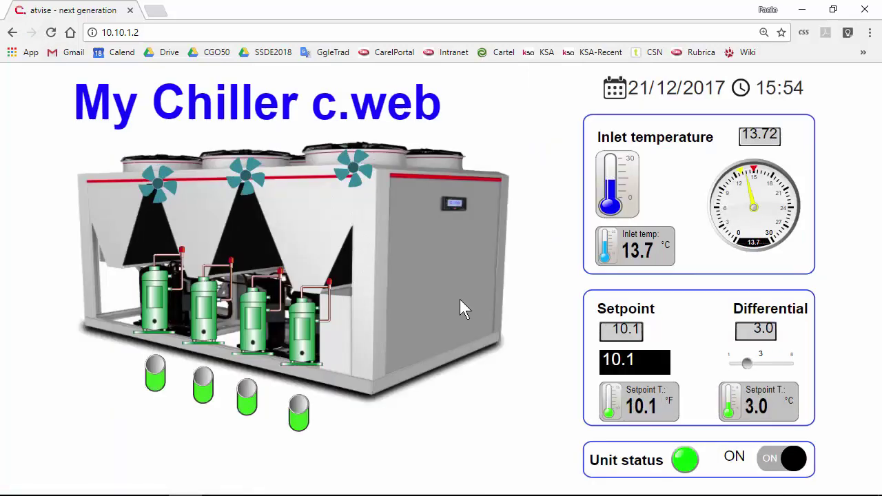
right_click(460, 300)
left_click(501, 279)
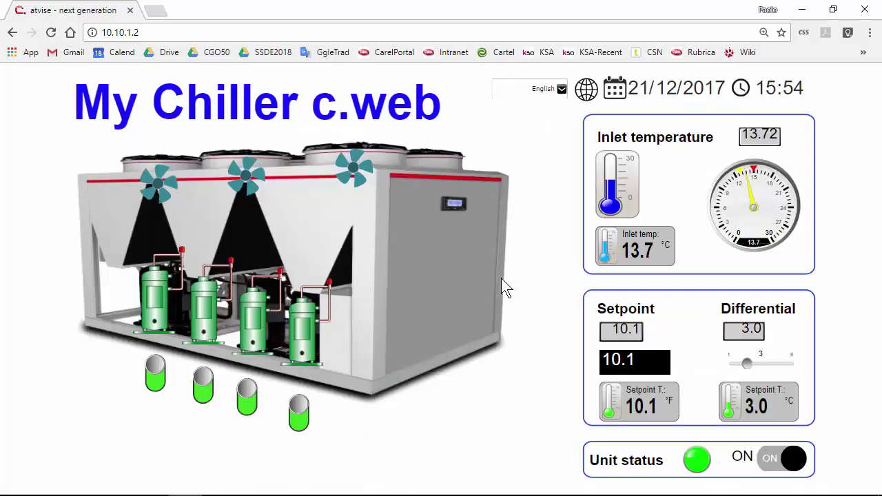
left_click(50, 32)
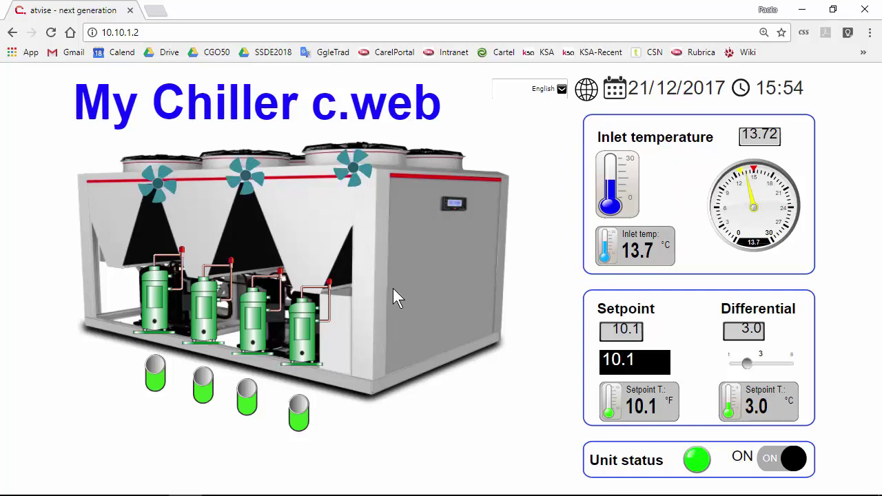
left_click(874, 12)
Launch Microsoft Edge and open the chiller page at 10.10.1.2.
key("super")
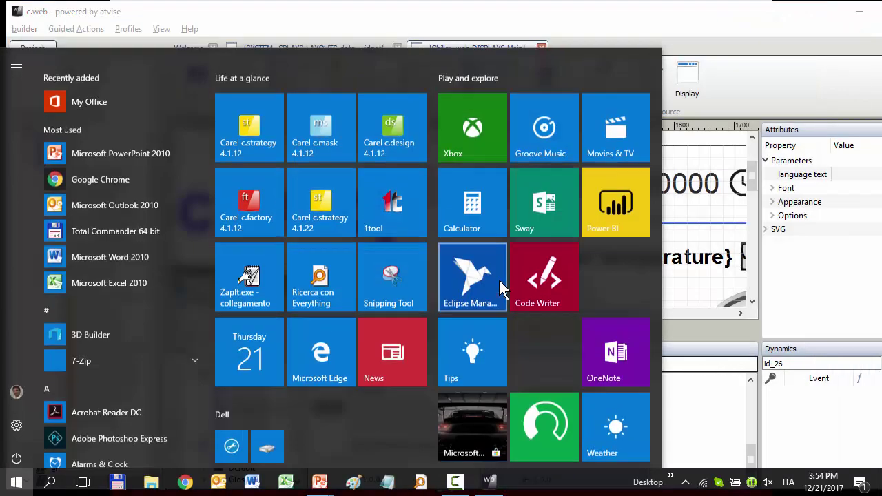
left_click(330, 324)
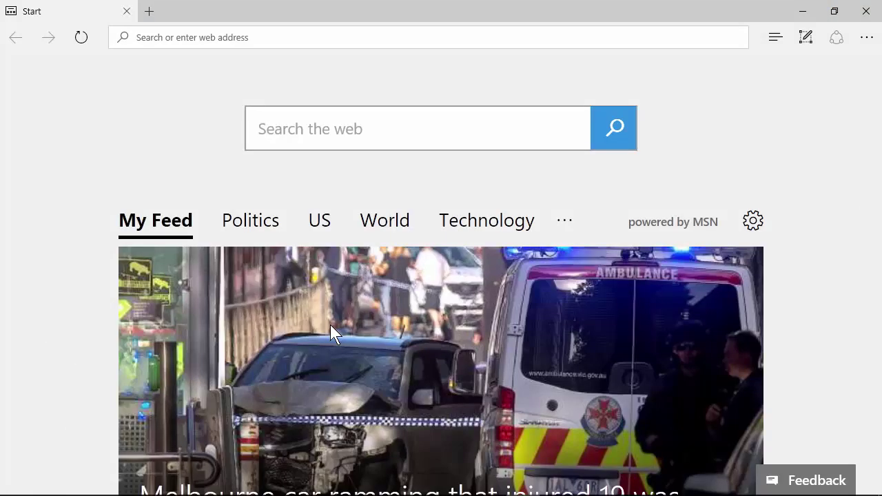
mouse_move(442, 366)
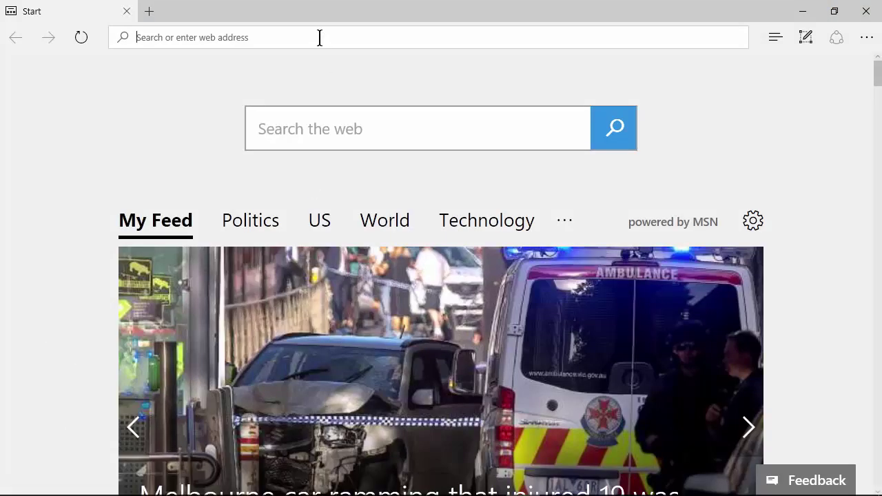
type("10.10.1.2/")
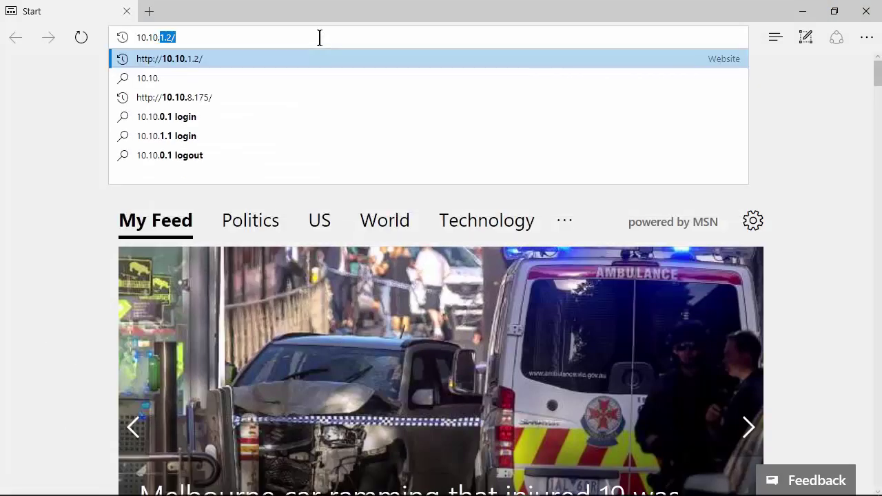
key("Return")
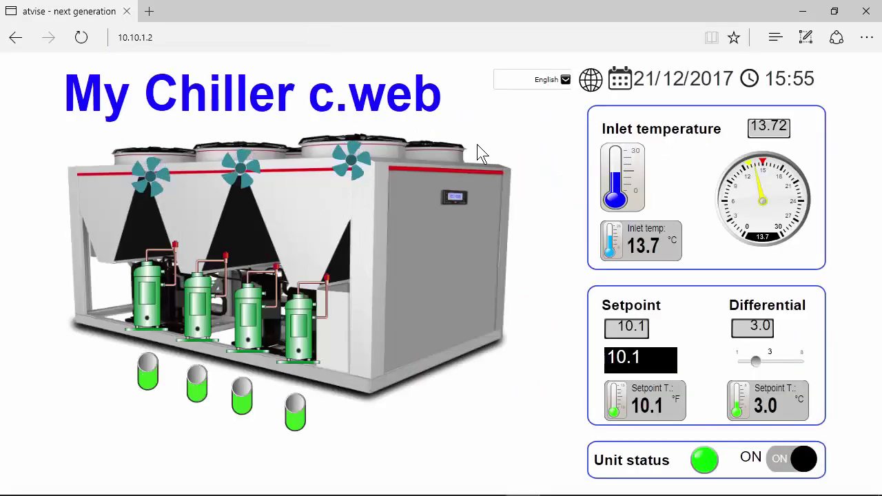
Switch the chiller page language to Italiano via the globe selector, then back to English.
left_click(565, 80)
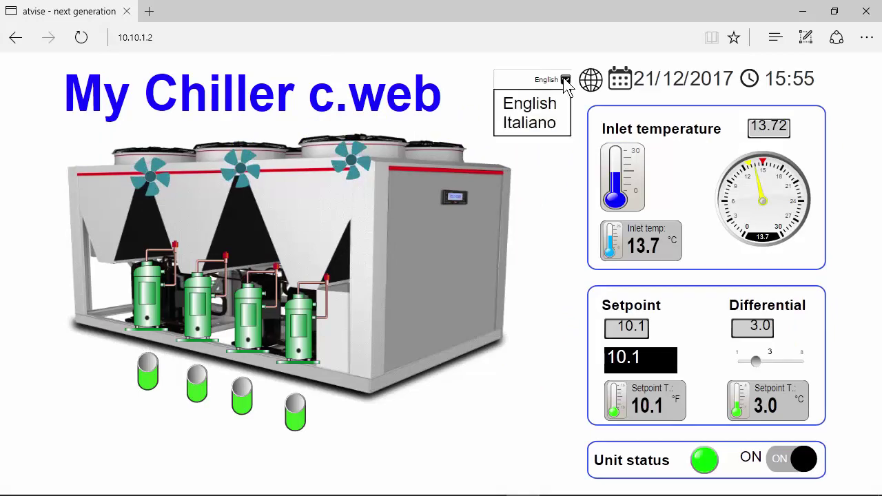
left_click(537, 126)
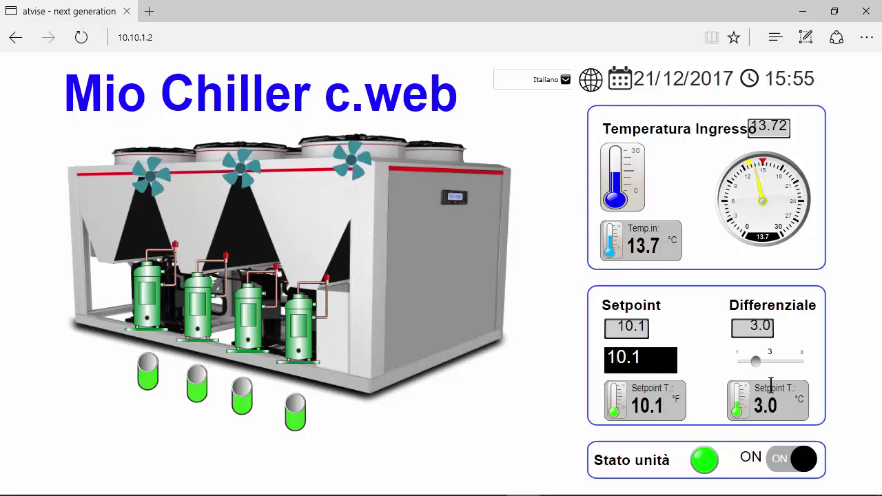
left_click(565, 79)
left_click(540, 103)
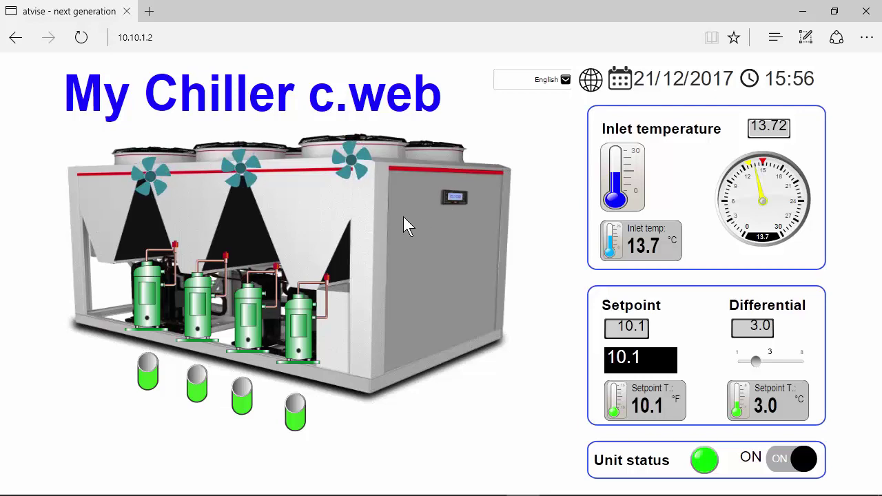
Reload the chiller page with '?language=it' appended to the address, showing Italian labels.
left_click(244, 40)
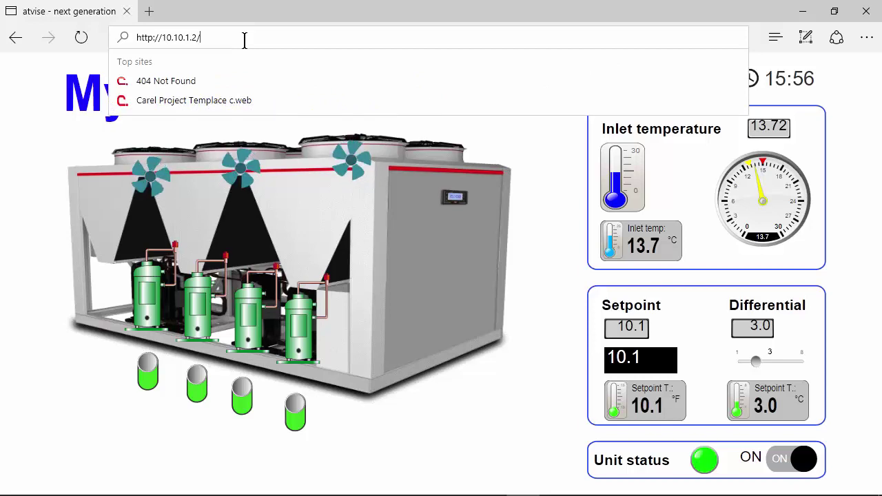
type("&")
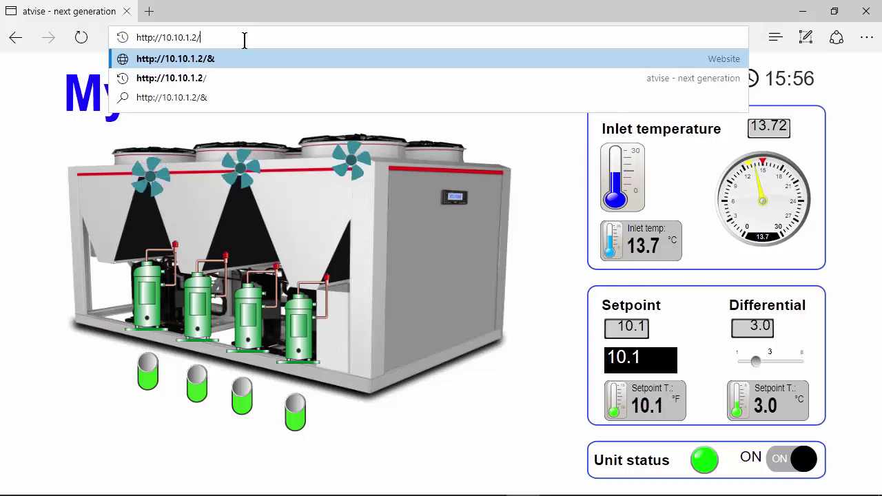
key("BackSpace")
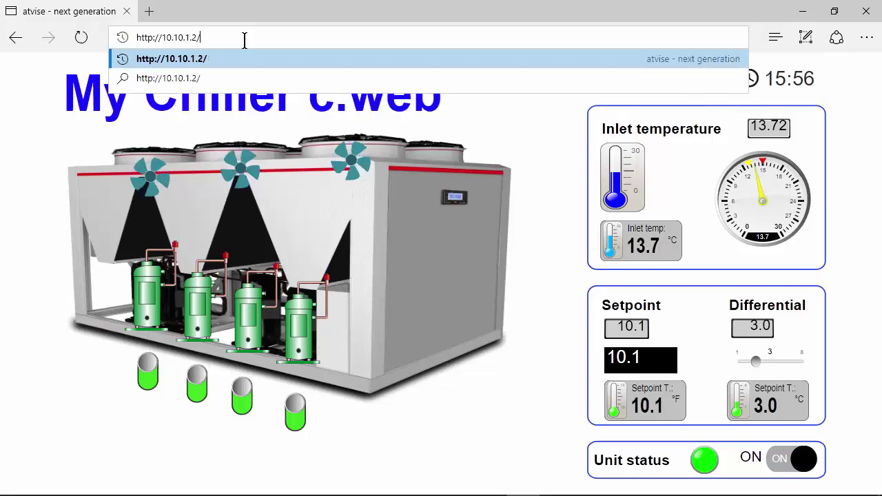
type("?")
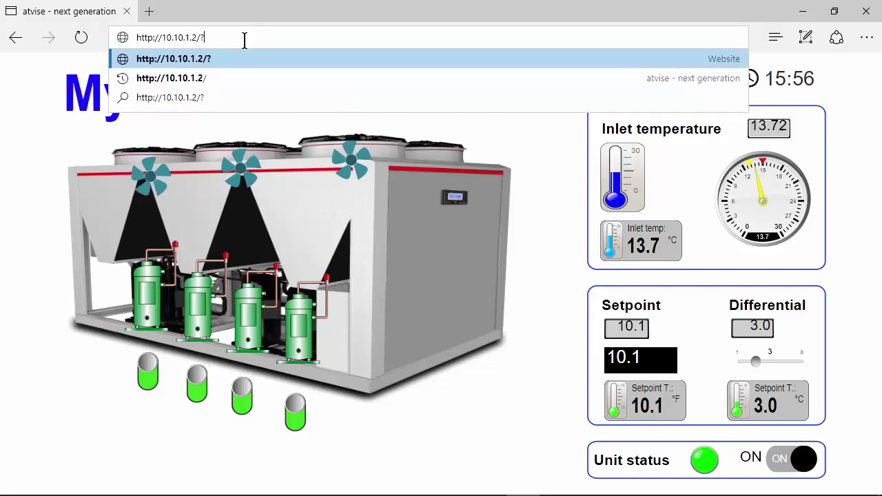
type("language")
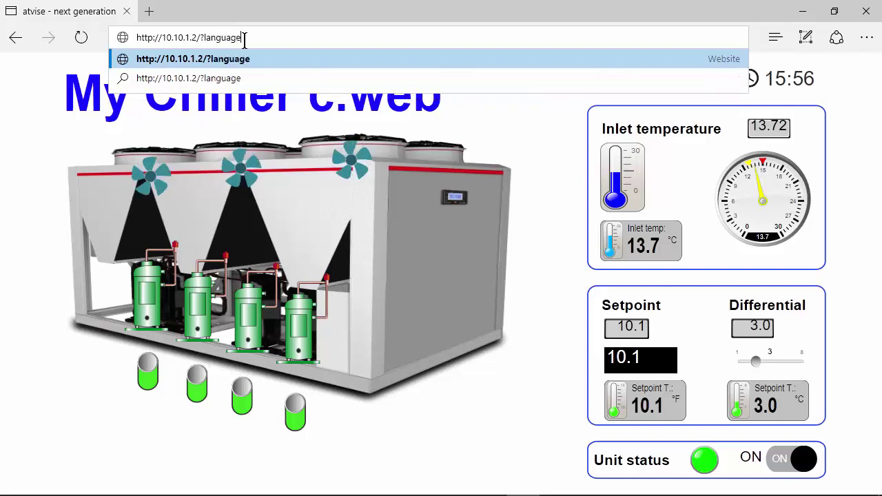
type("=")
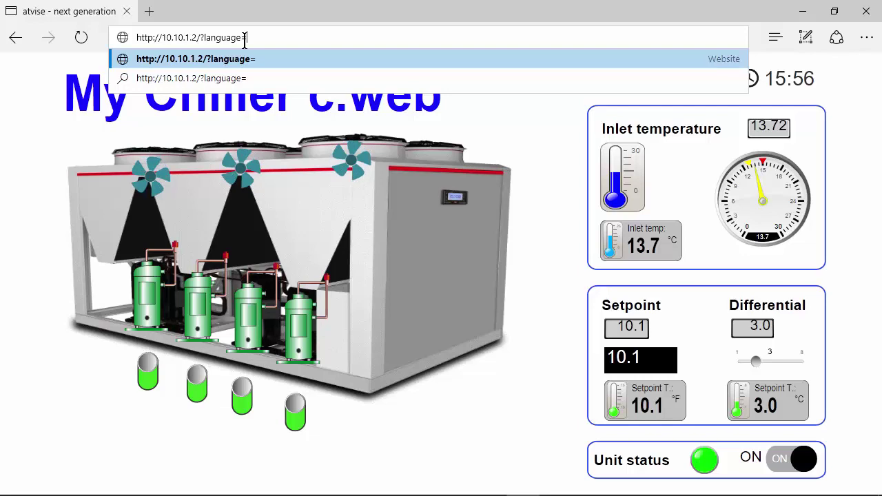
type("it")
key("ctrl+shift+Left")
key("ctrl+shift+Left")
key("ctrl+shift+Left")
key("ctrl+shift+Left")
key("ctrl+shift+Left")
key("ctrl+shift+Left")
key("ctrl+shift+Left")
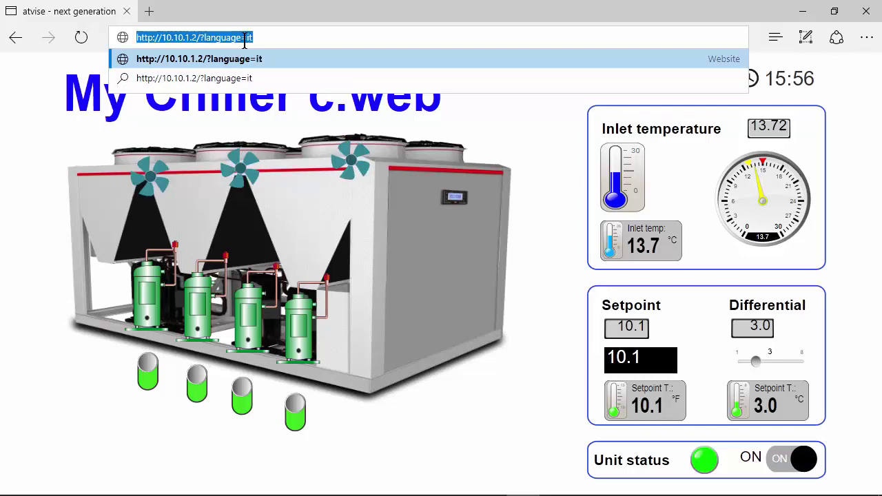
key("Return")
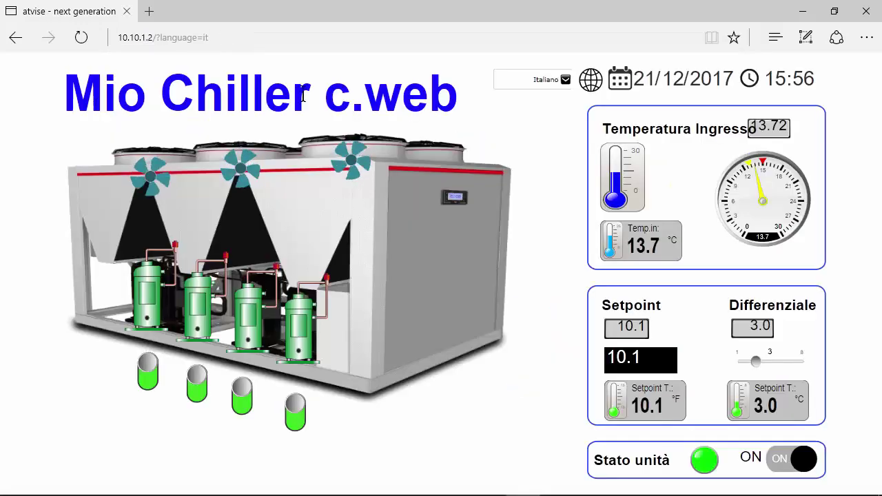
Change the address's language parameter from 'it' to 'en', without loading it yet.
left_click(262, 36)
left_click(268, 39)
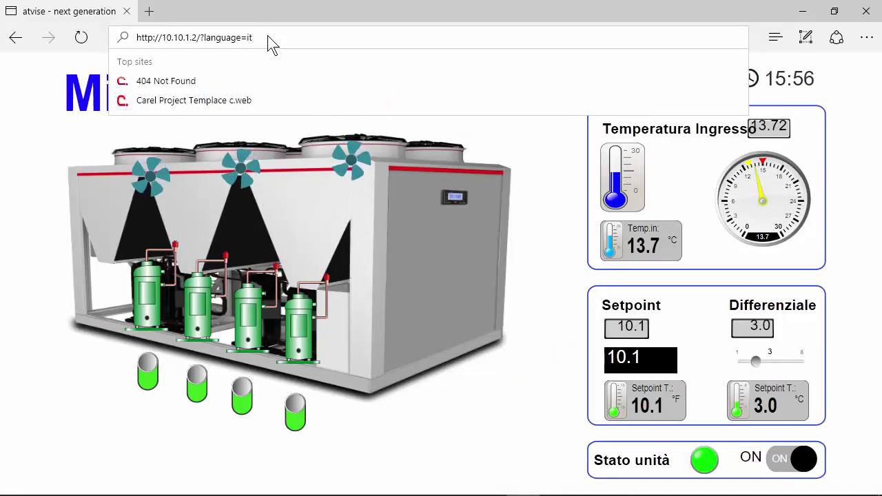
key("BackSpace")
key("BackSpace")
type("en")
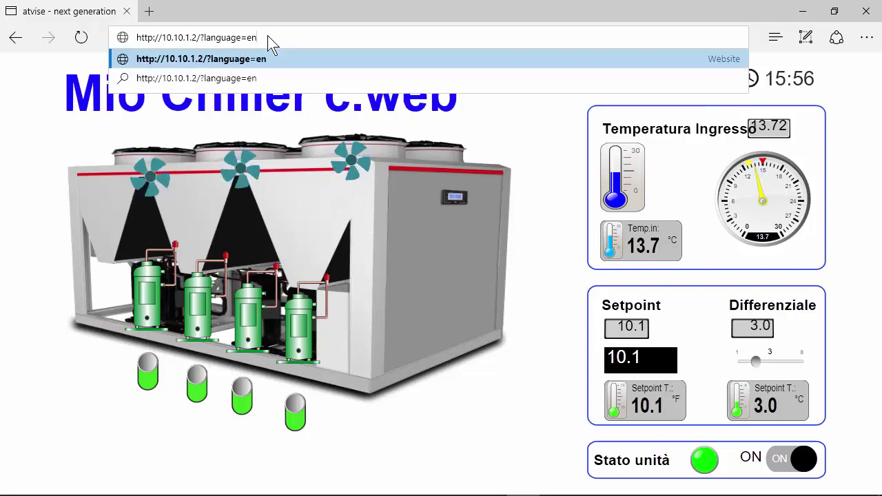